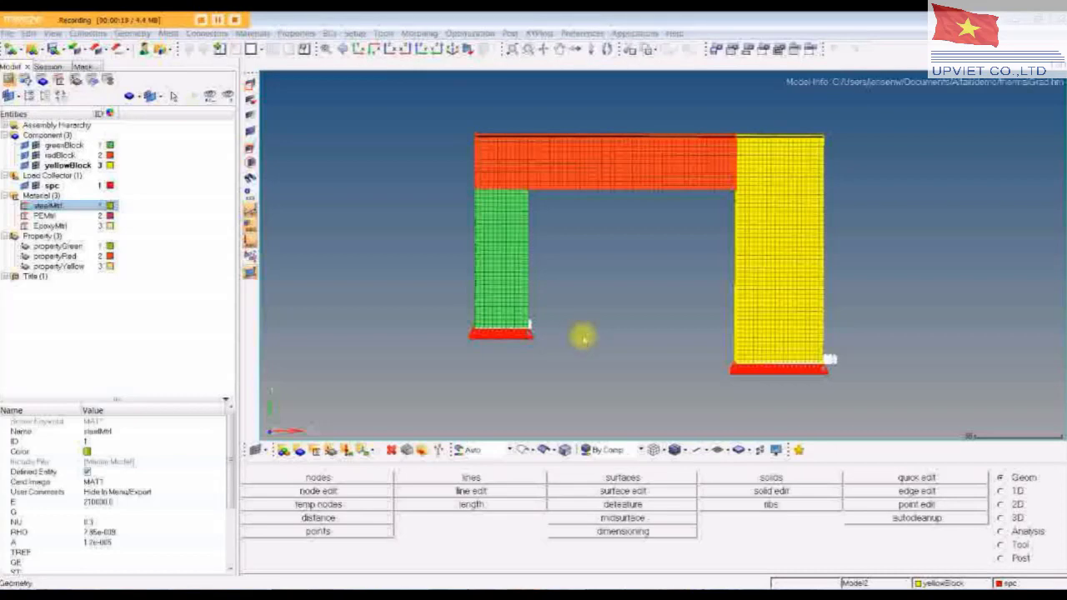
Examine the meshed green, red and yellow blocks and the constraints under both legs from several angles.
ctrl+drag(459, 292, 789, 206)
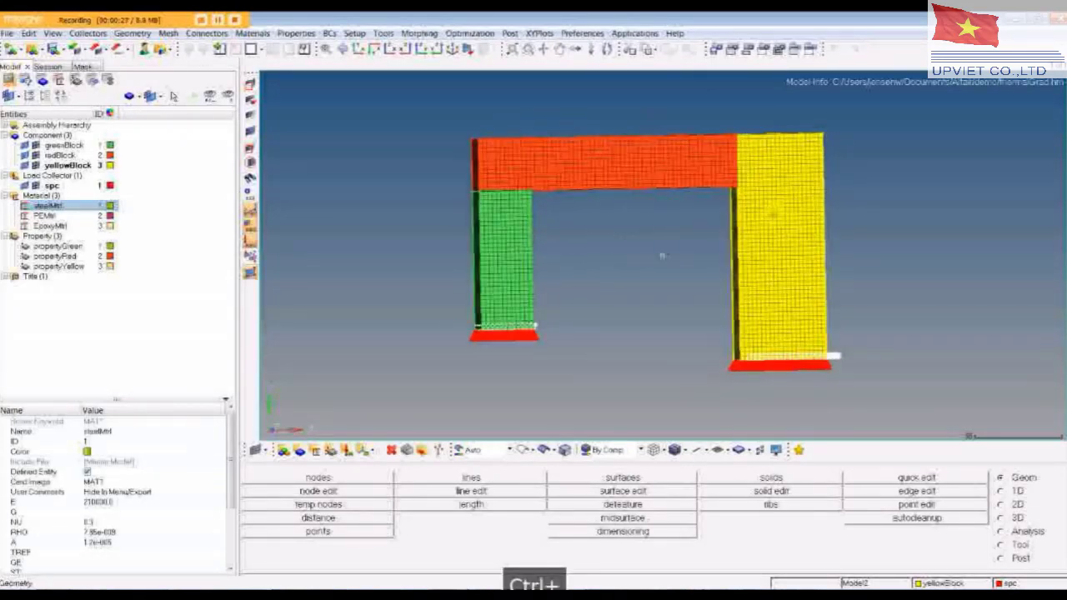
ctrl+drag(719, 266, 528, 274)
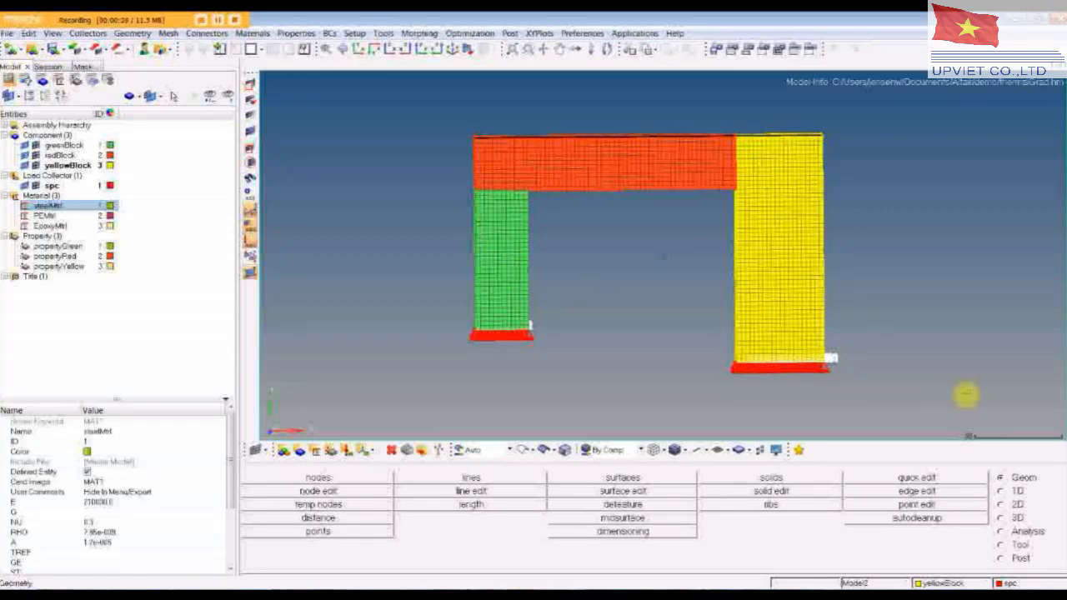
ctrl+drag(817, 237, 643, 311)
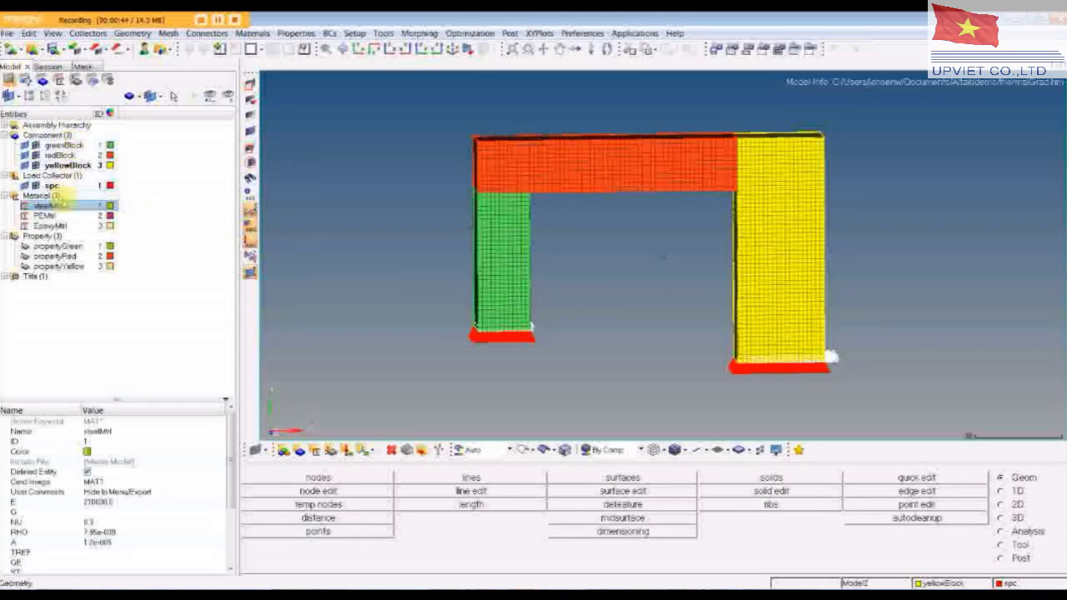
ctrl+drag(796, 383, 661, 255)
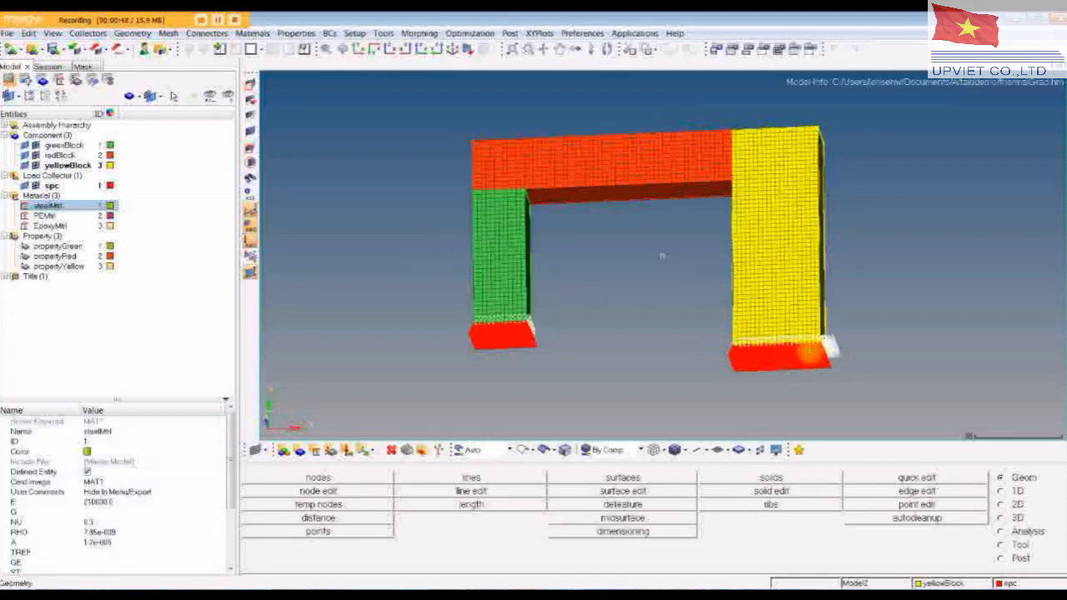
ctrl+drag(775, 361, 600, 365)
ctrl+drag(476, 326, 511, 345)
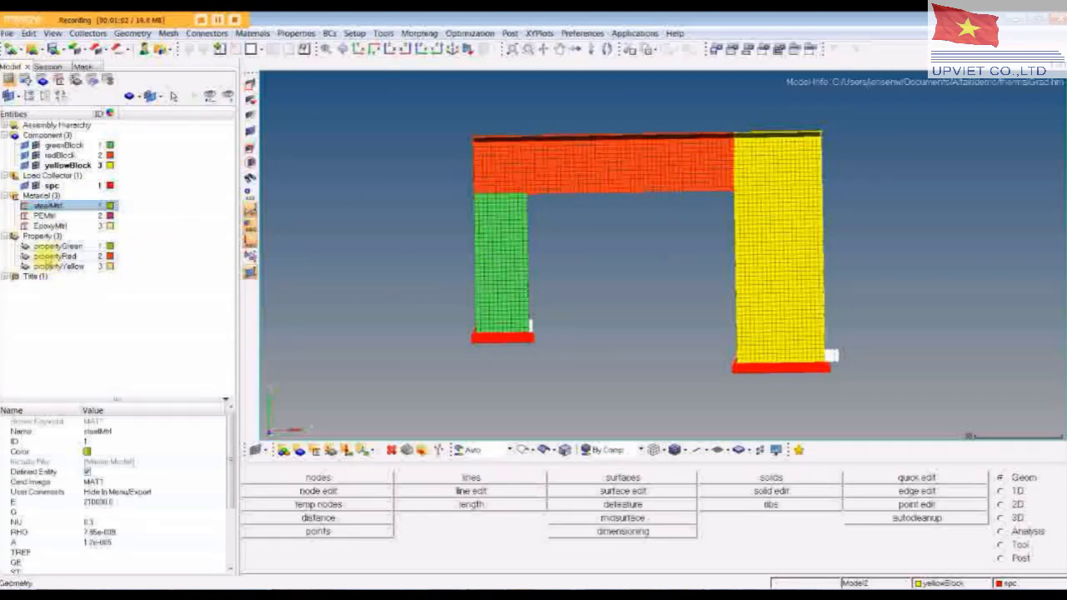
Review the green block's solid property and the steel, PE and epoxy material definitions, including density and thermal expansion coefficient.
click(57, 246)
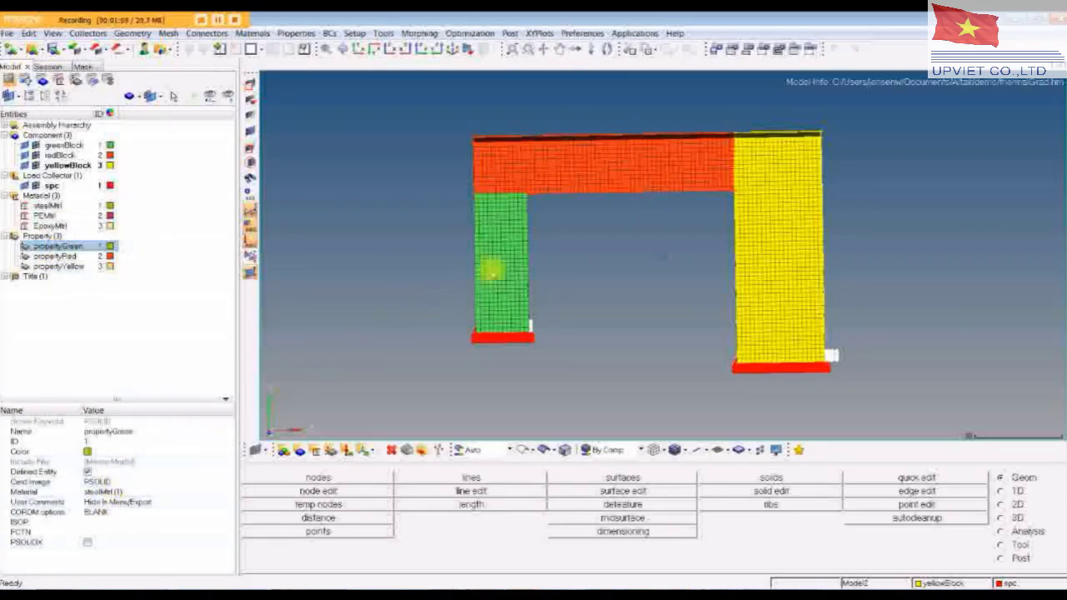
ctrl+drag(567, 186, 328, 309)
click(48, 206)
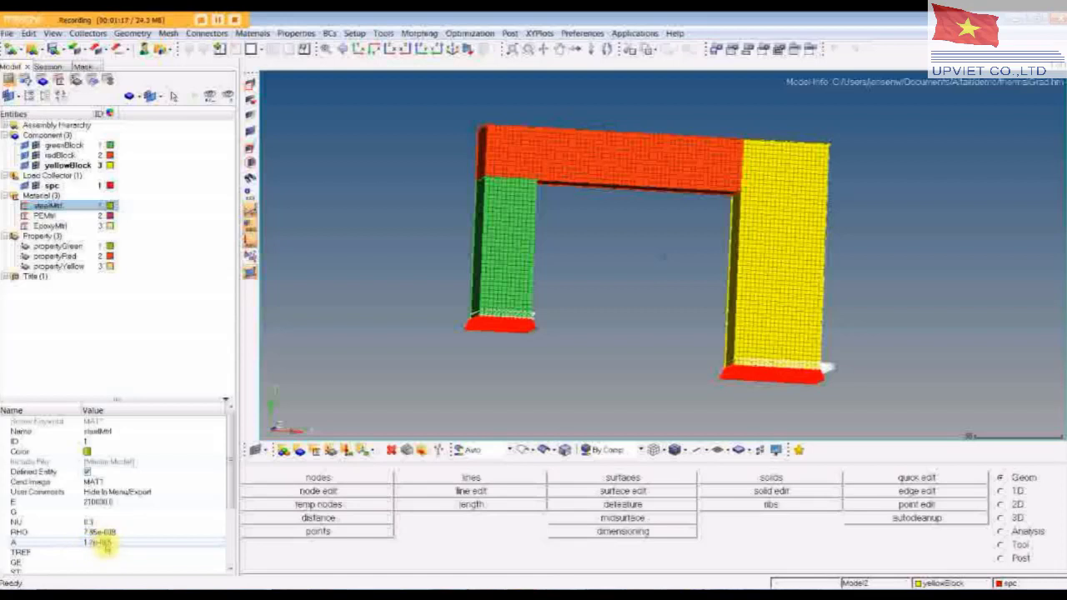
click(44, 216)
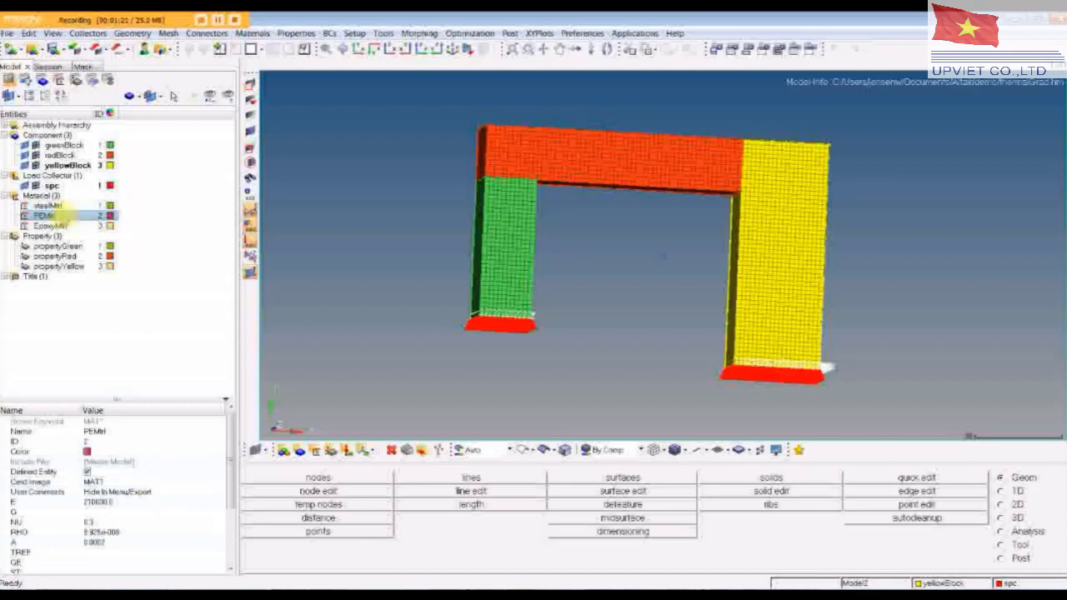
click(55, 224)
click(95, 532)
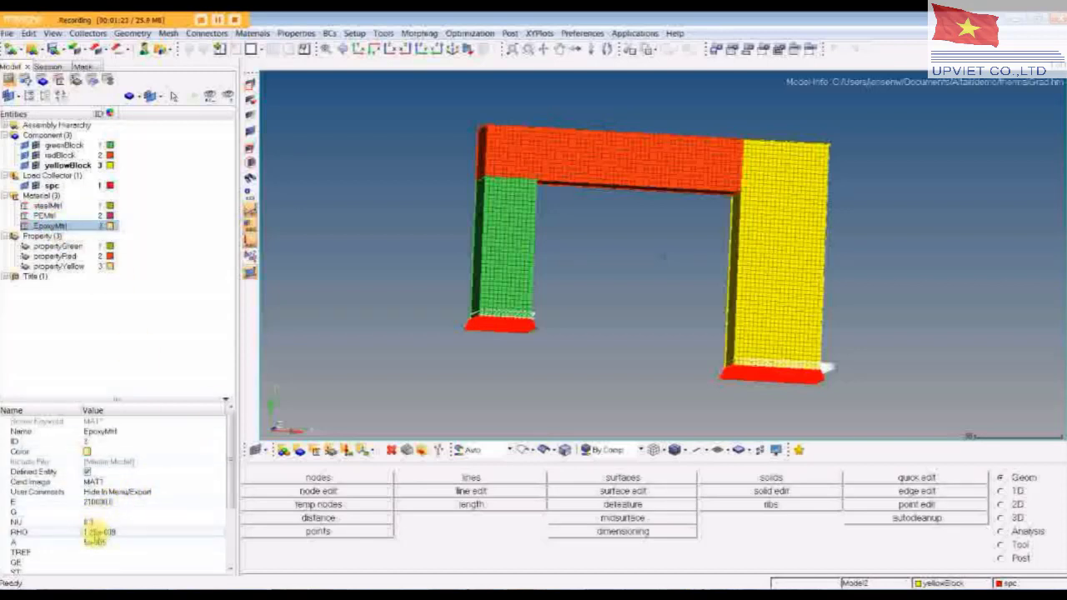
click(95, 541)
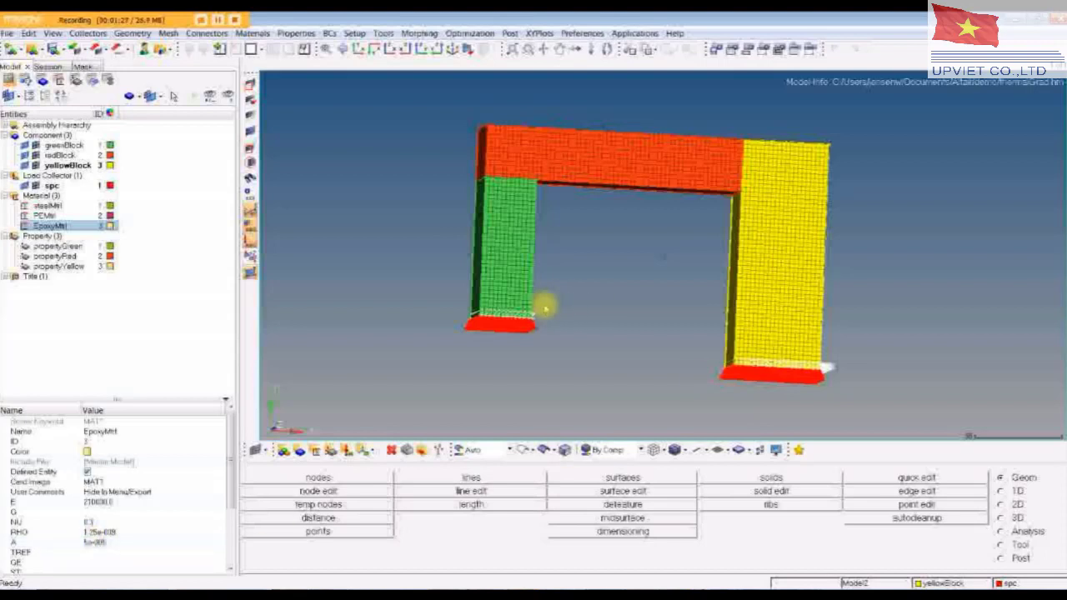
Create a new load collector named tempbath.
click(357, 49)
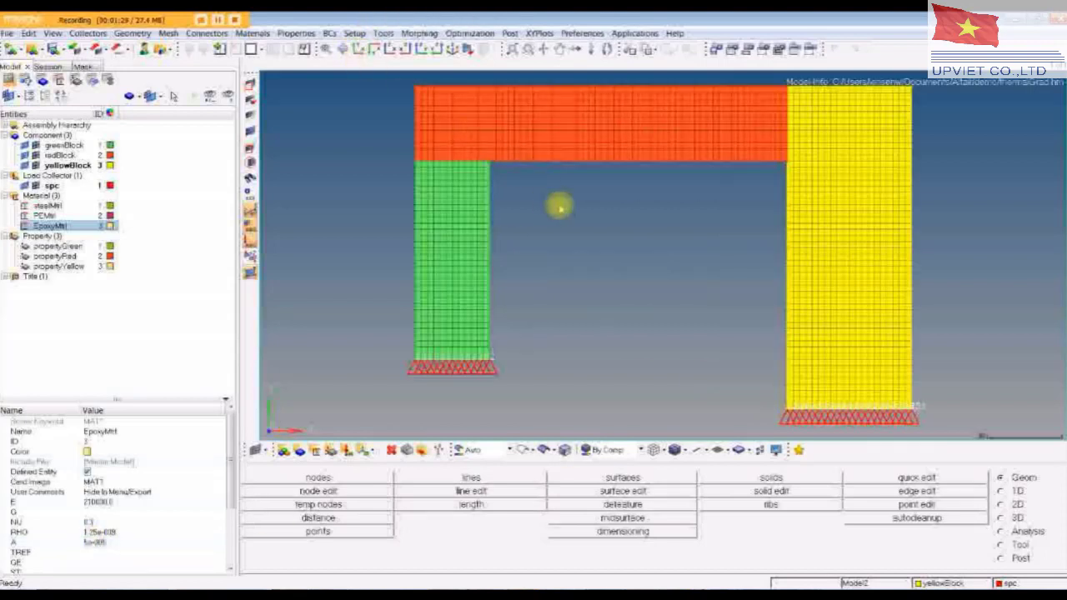
right_click(136, 277)
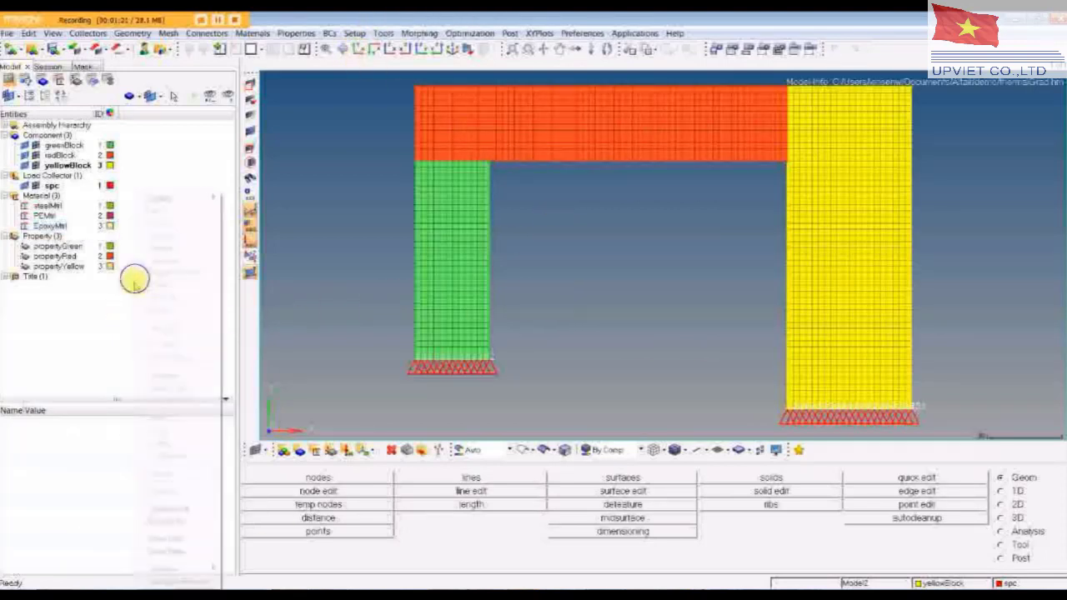
mouse_move(187, 200)
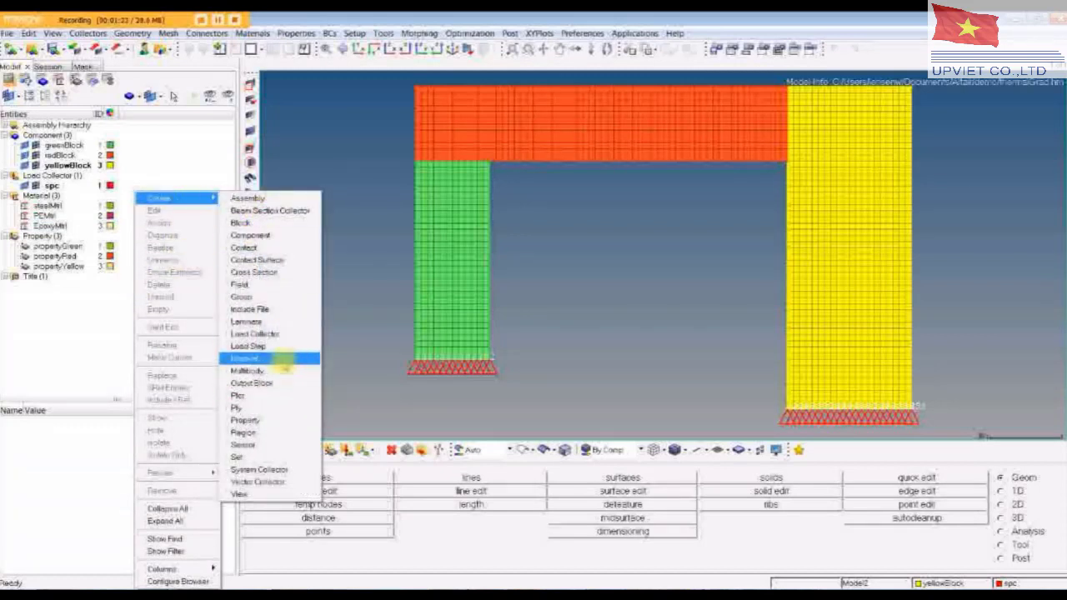
click(275, 333)
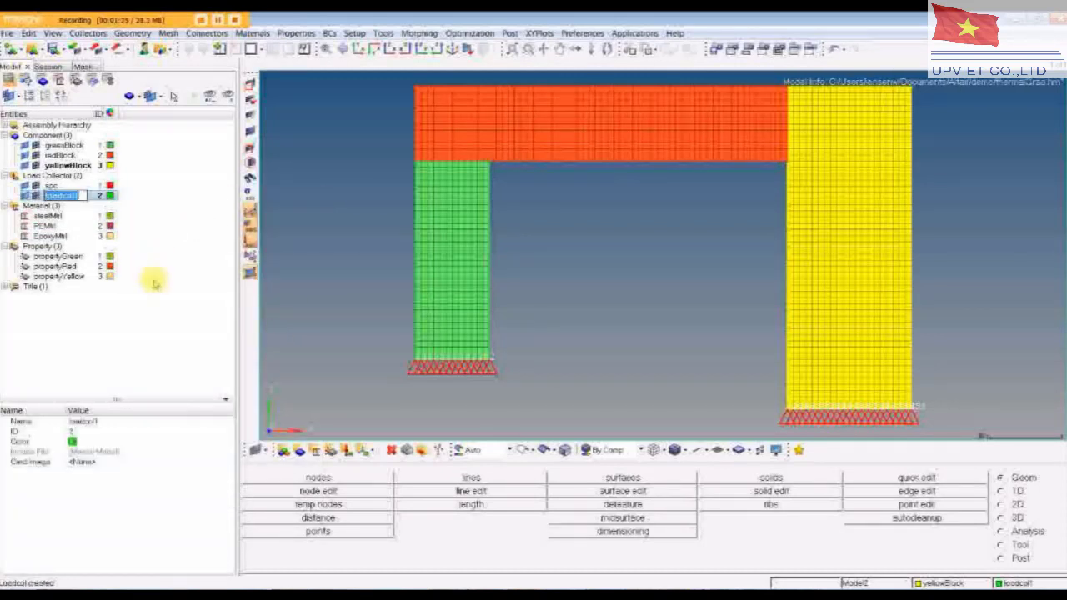
text(temp)
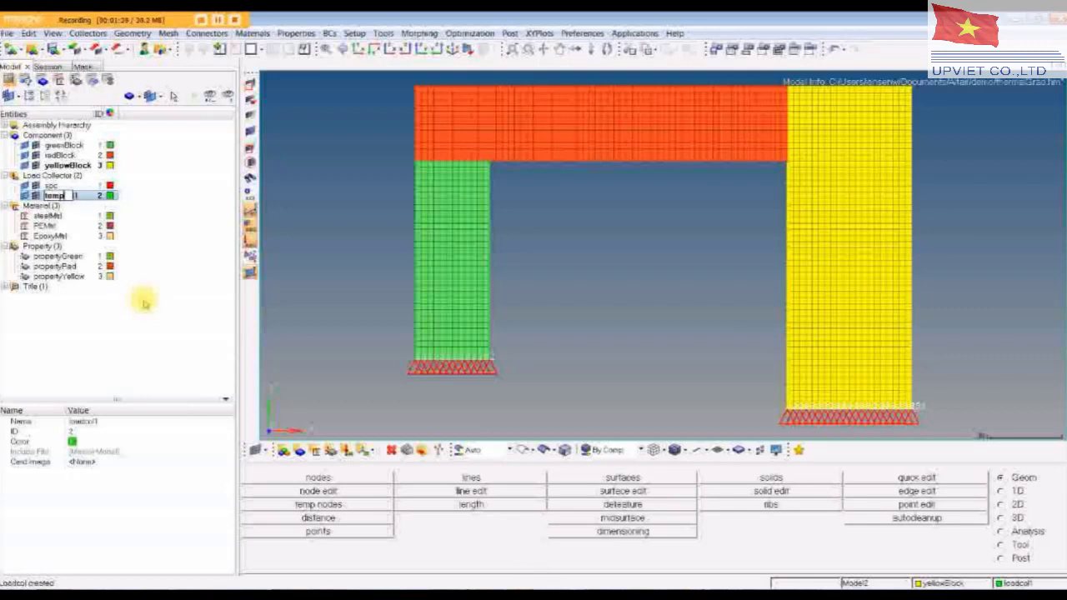
text(bath)
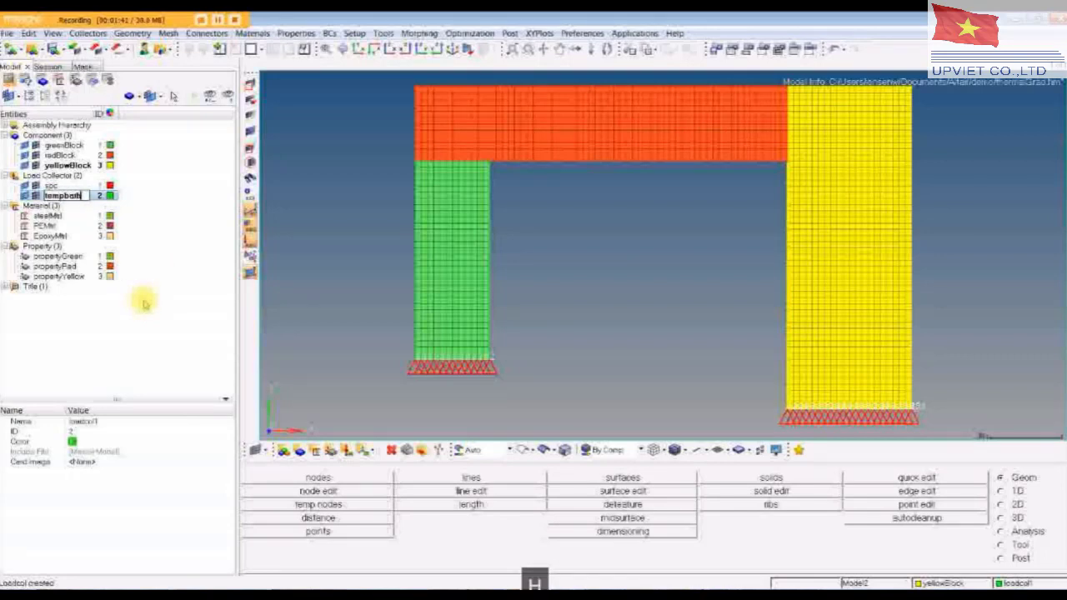
click(175, 343)
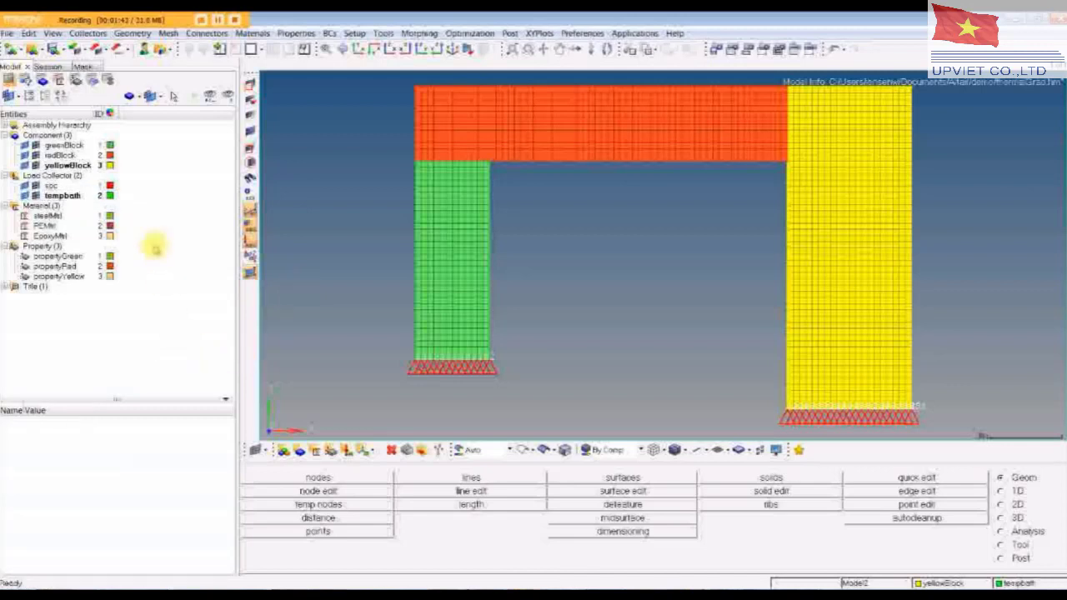
Set the display color of the tempbath load collector to blue.
click(107, 196)
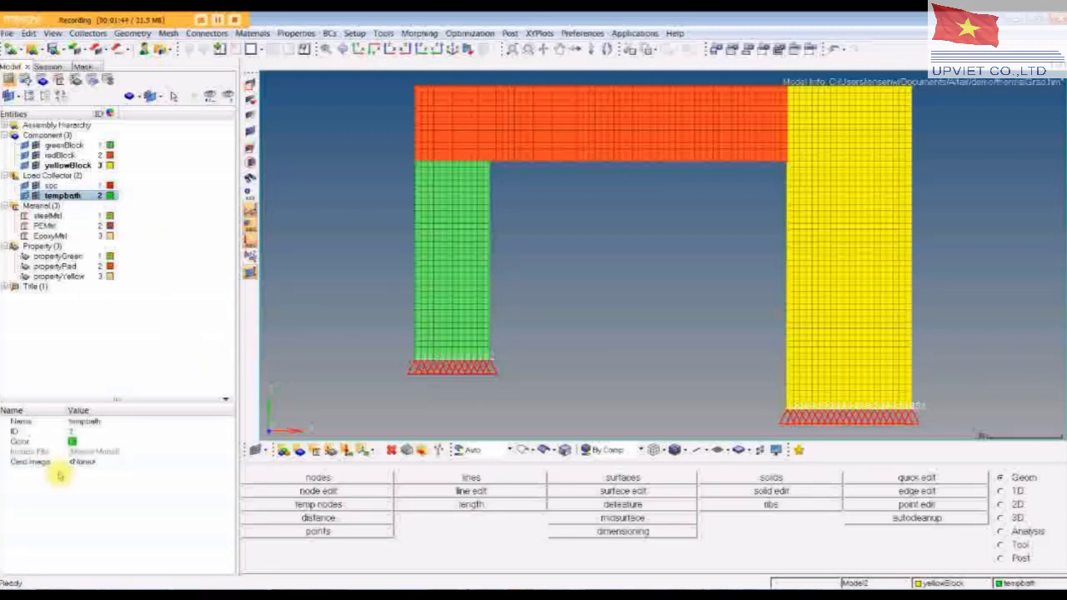
click(72, 441)
click(73, 396)
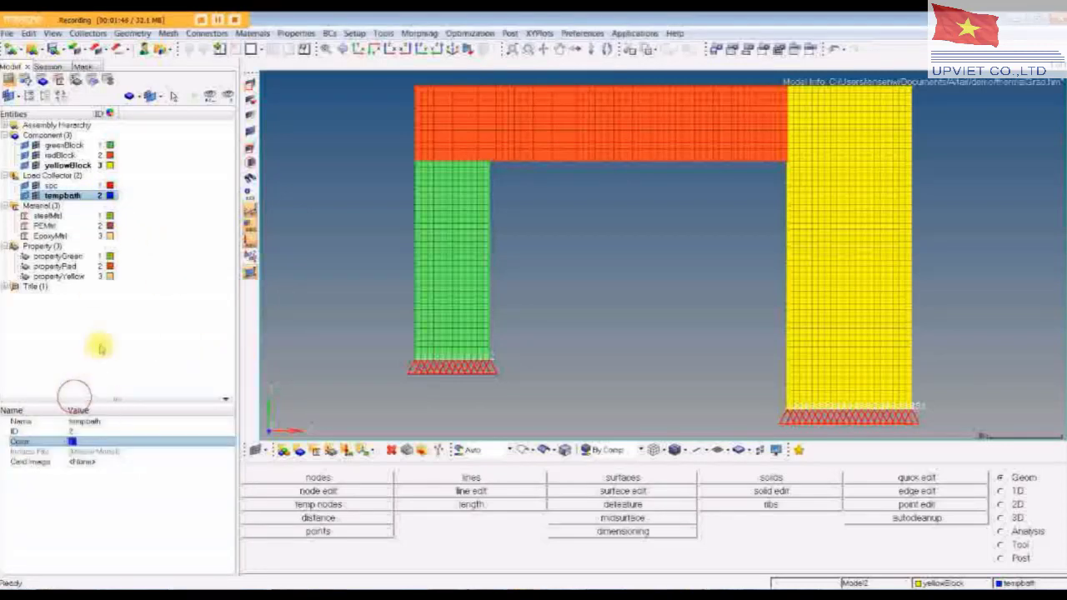
click(100, 348)
Create TEMP loads with a value of 50 on all nodes of the model and check their labels on the mesh.
click(331, 32)
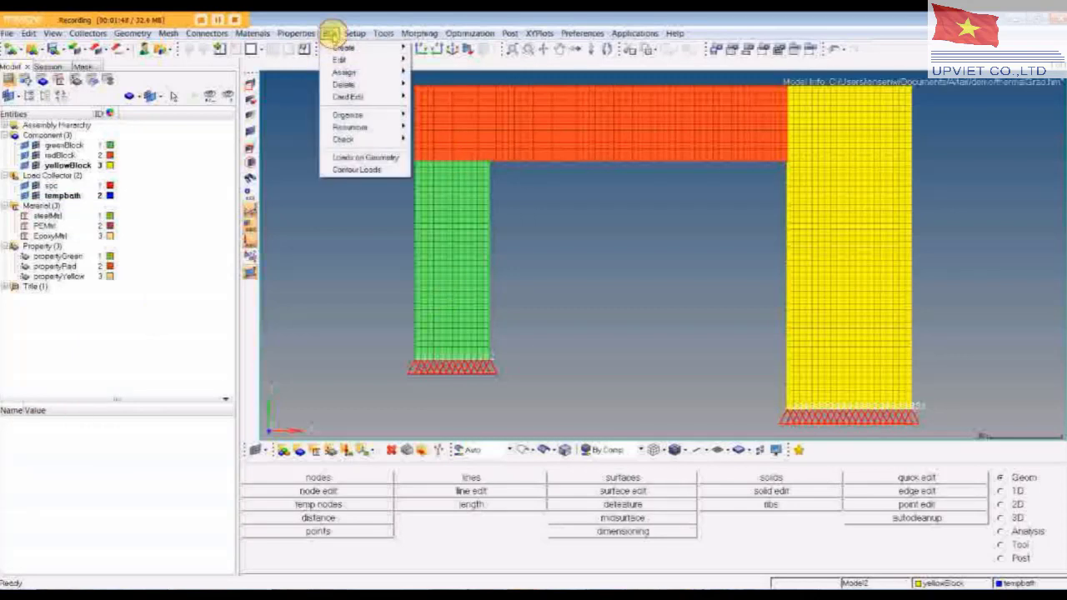
mouse_move(344, 48)
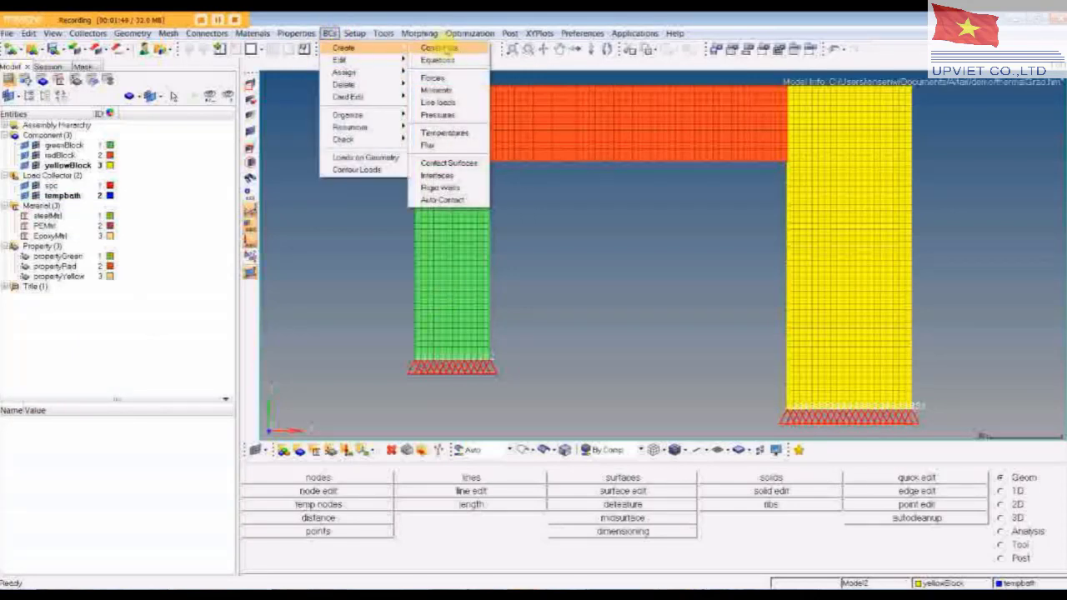
click(445, 135)
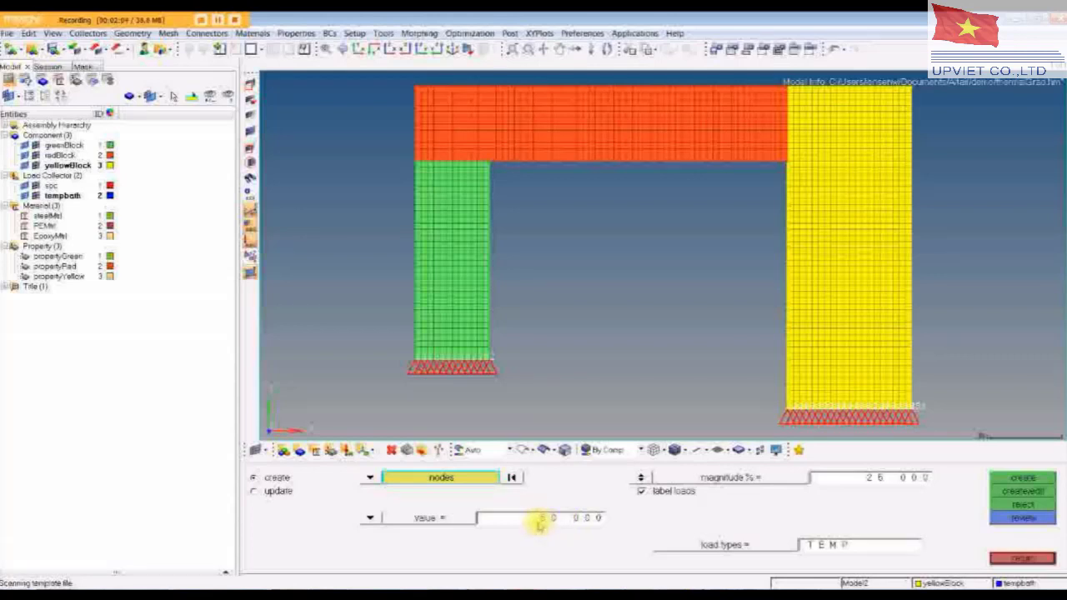
double_click(540, 517)
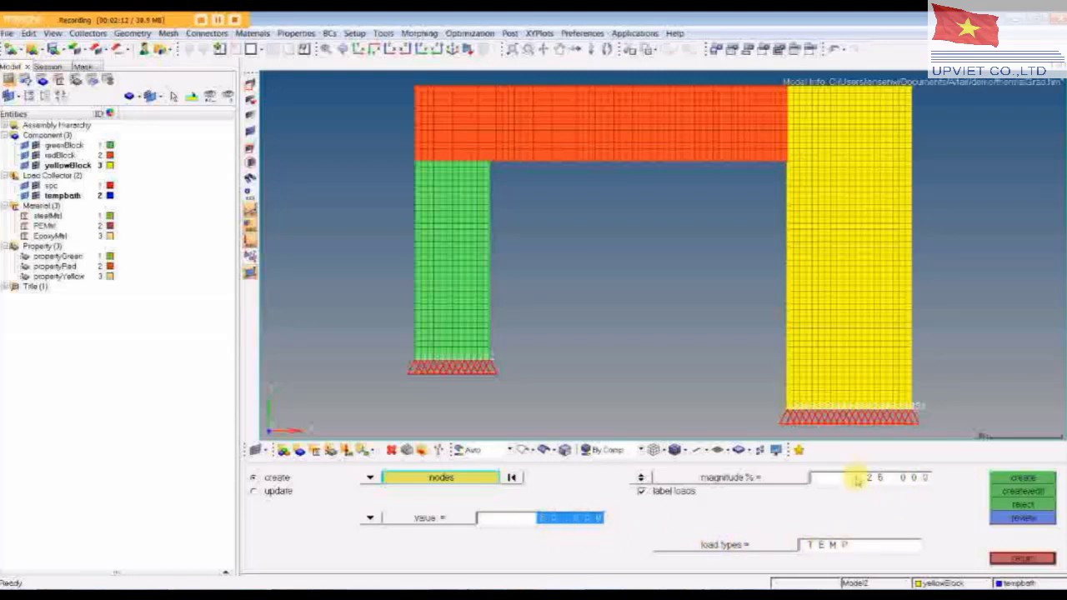
click(274, 542)
click(442, 477)
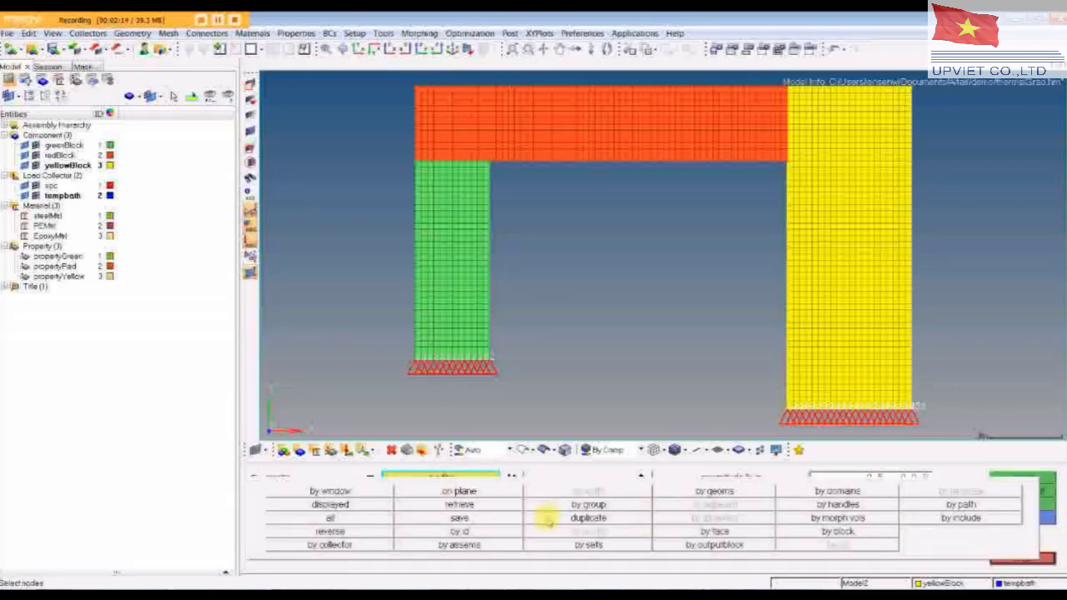
click(356, 518)
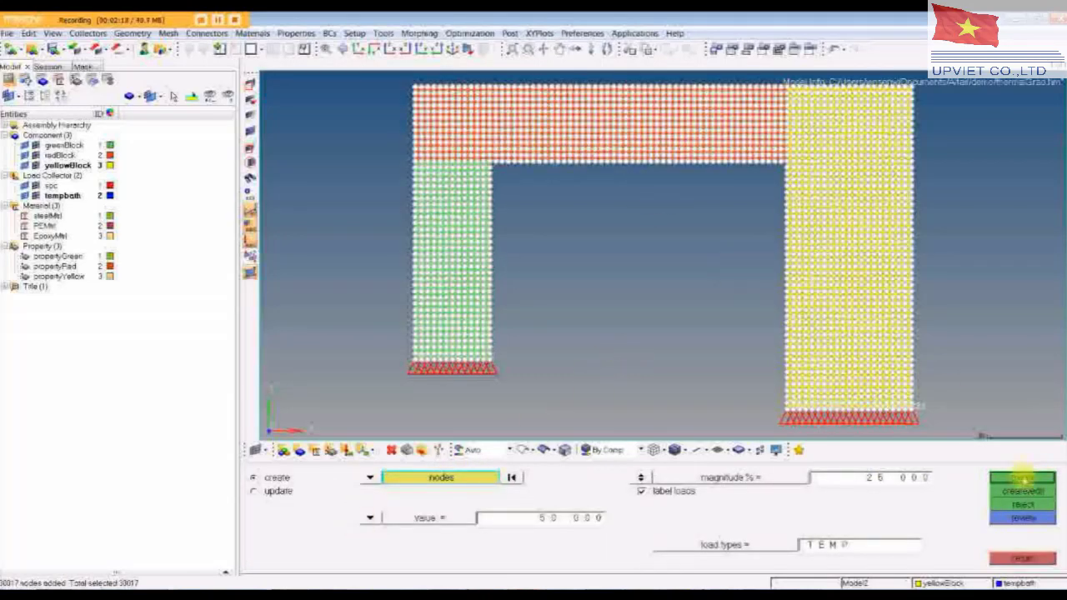
click(1022, 477)
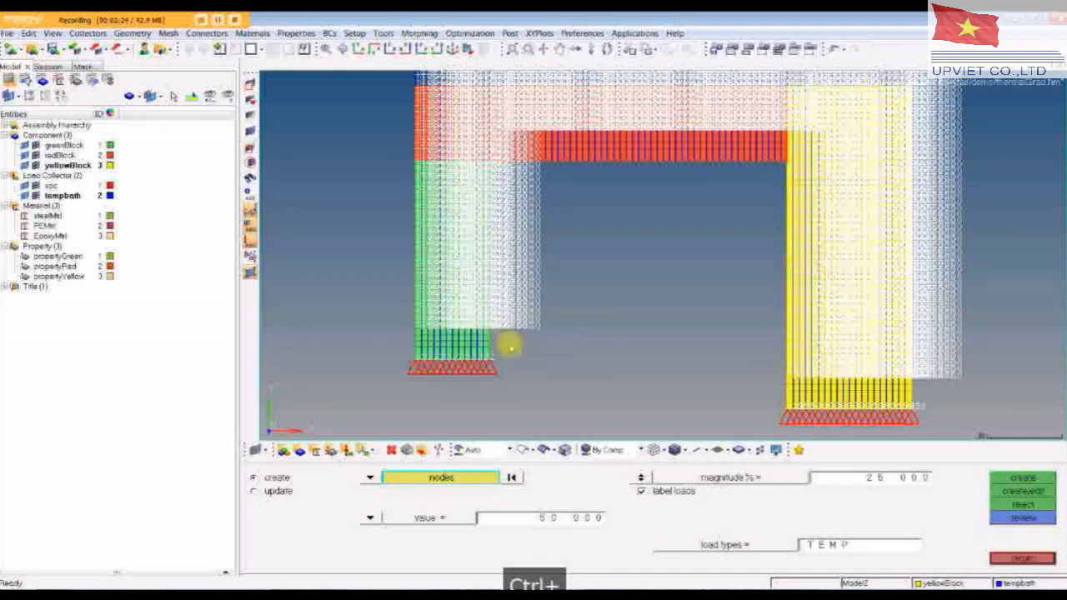
ctrl+scroll(510, 346, up, 5)
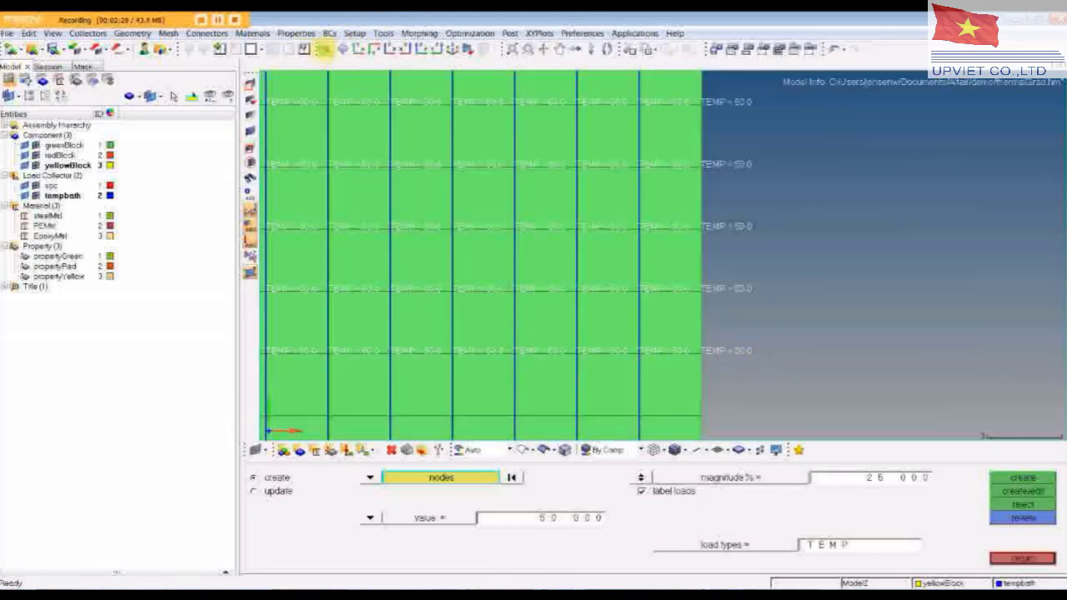
click(323, 49)
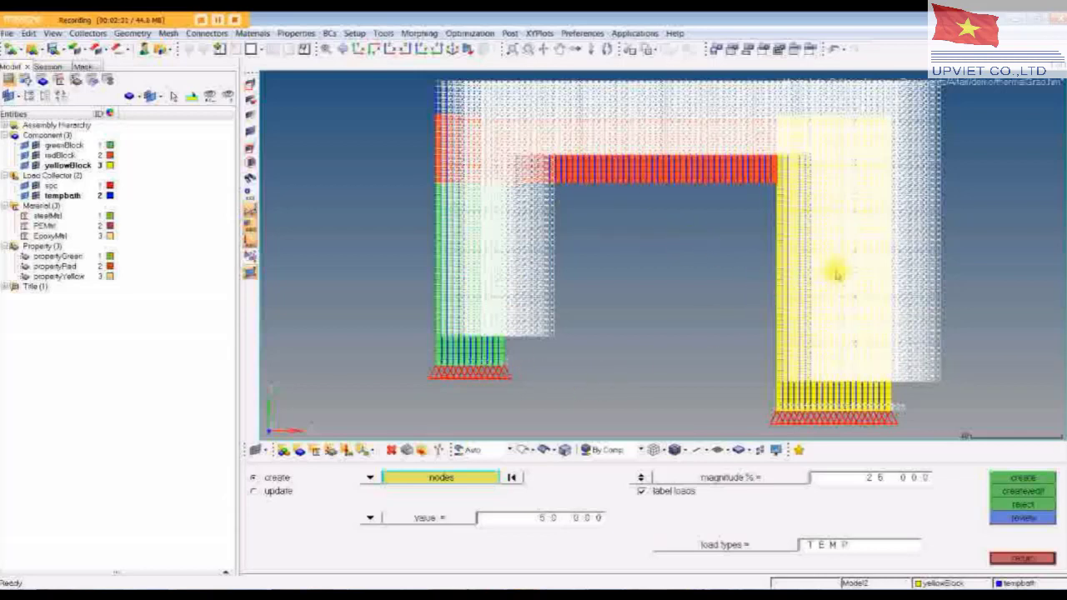
click(1021, 558)
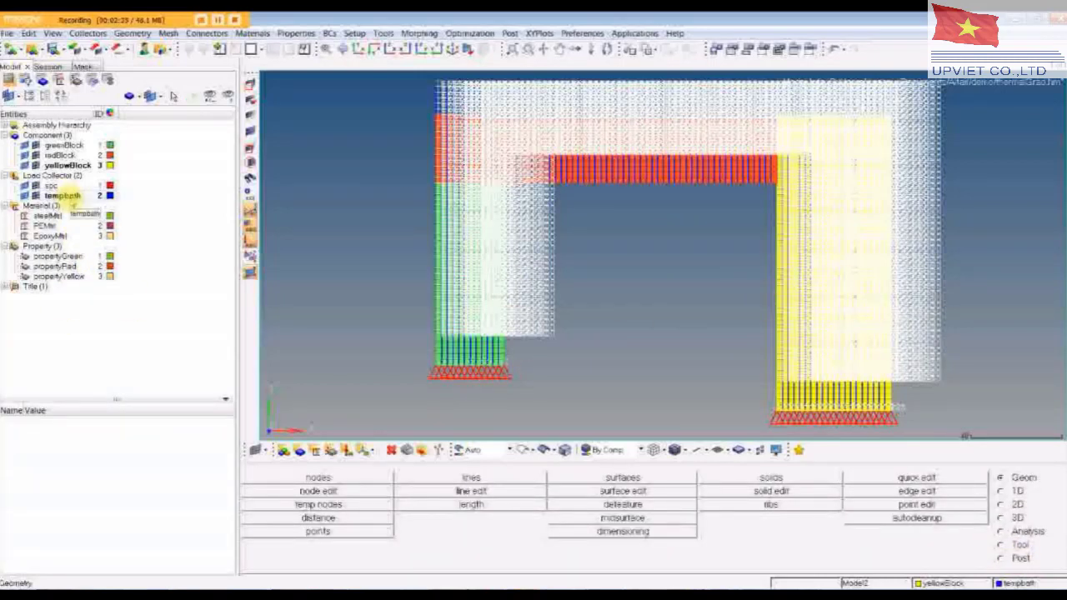
Create a new load step and set its analysis type to Linear Static.
right_click(162, 194)
mouse_move(209, 197)
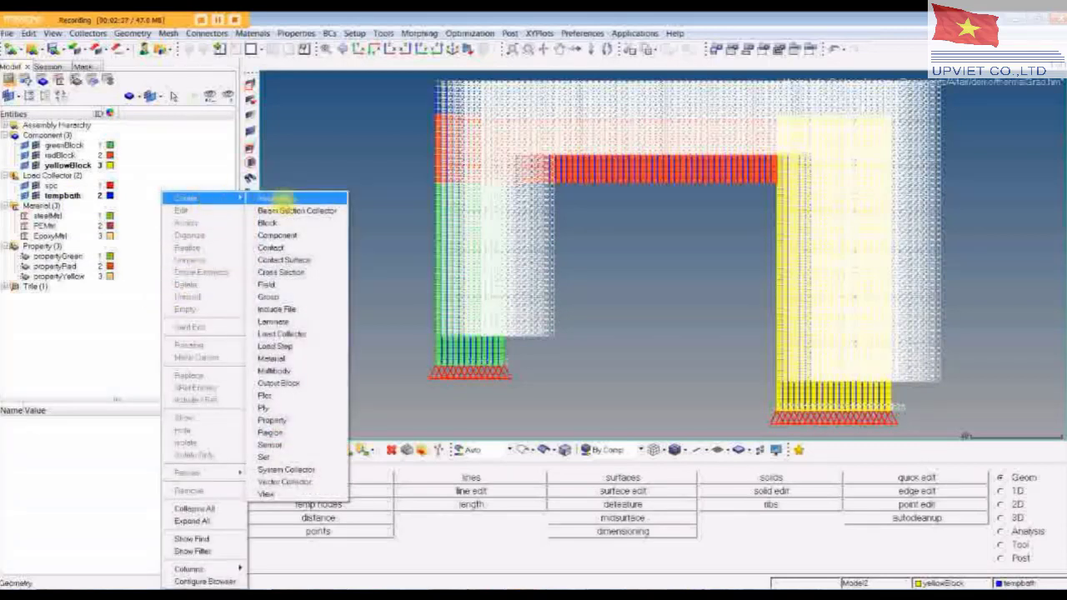
click(275, 346)
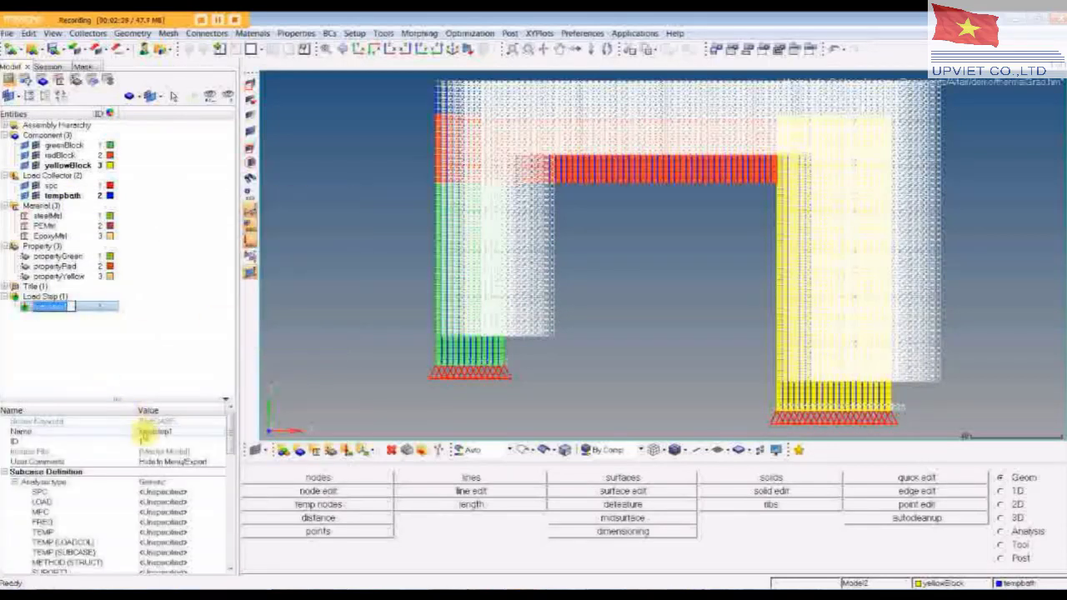
click(177, 483)
drag(252, 565, 254, 518)
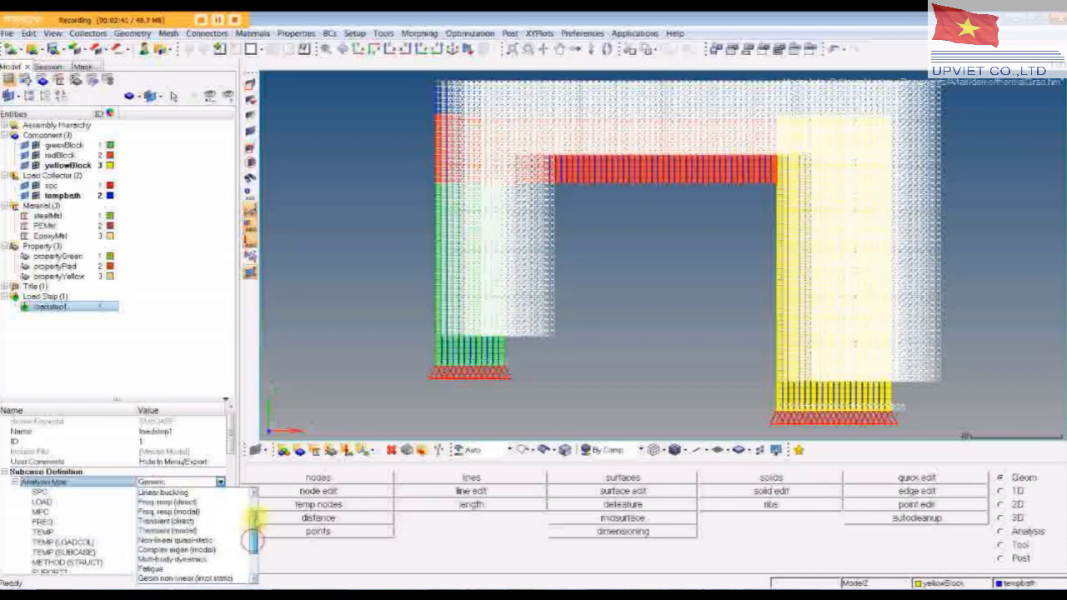
click(195, 493)
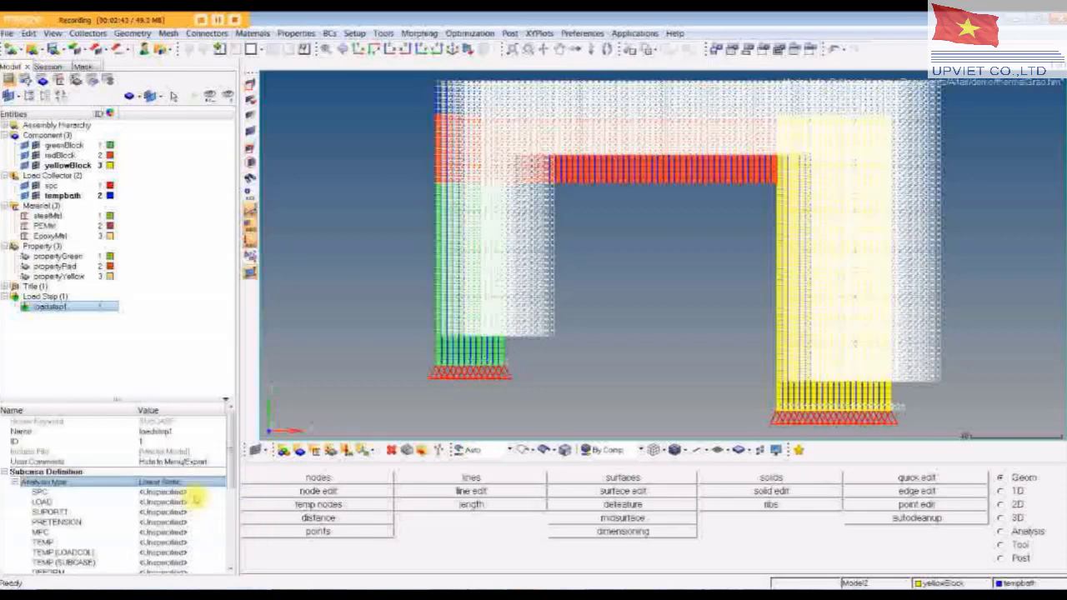
Assign the spc load collector as the SPC of the linear static load step.
click(169, 492)
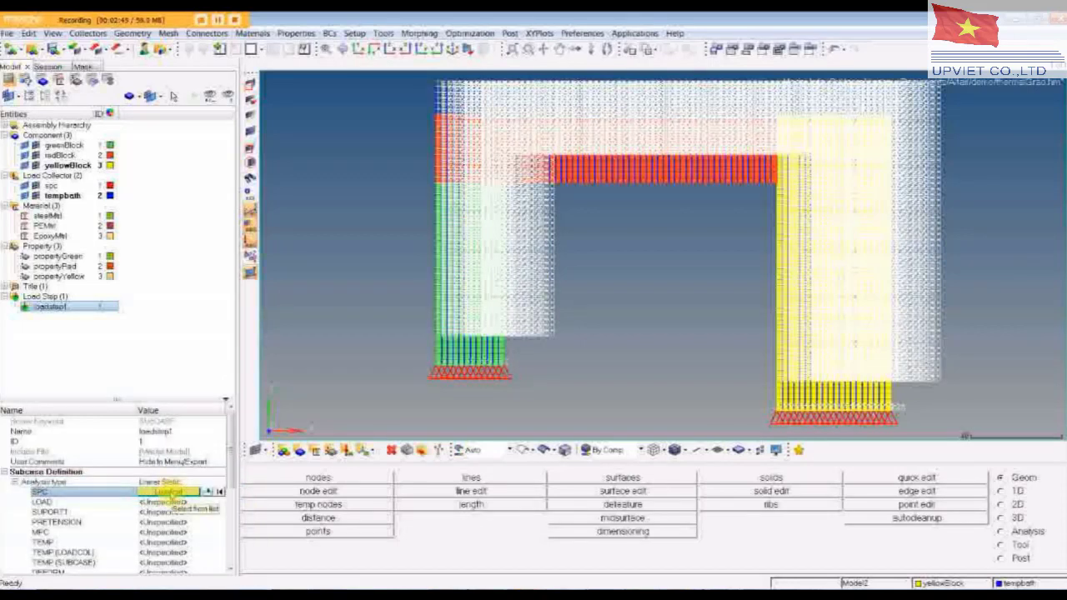
click(171, 494)
click(34, 460)
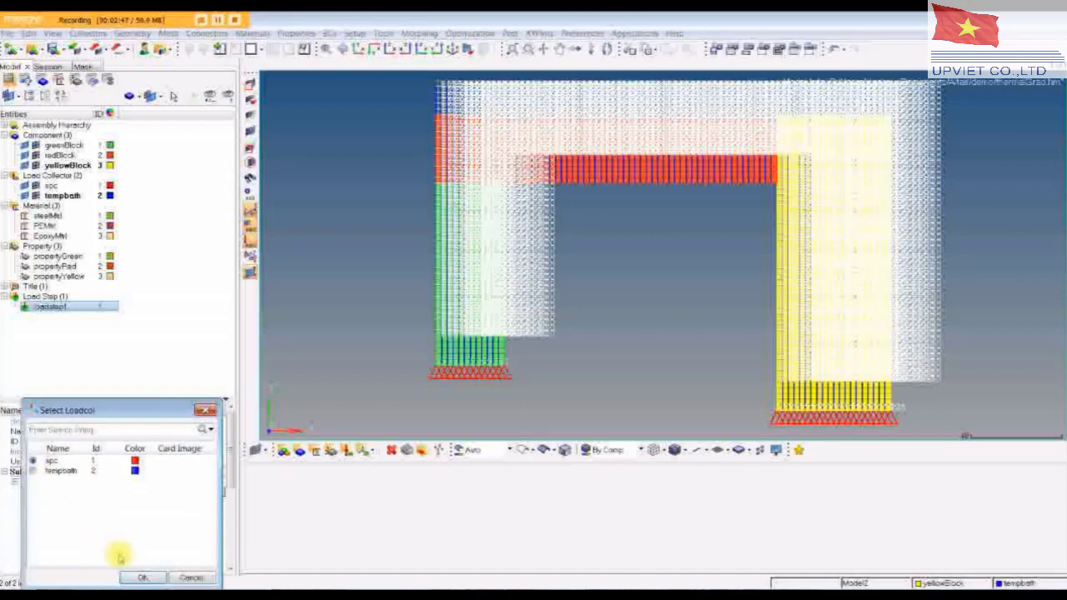
click(143, 576)
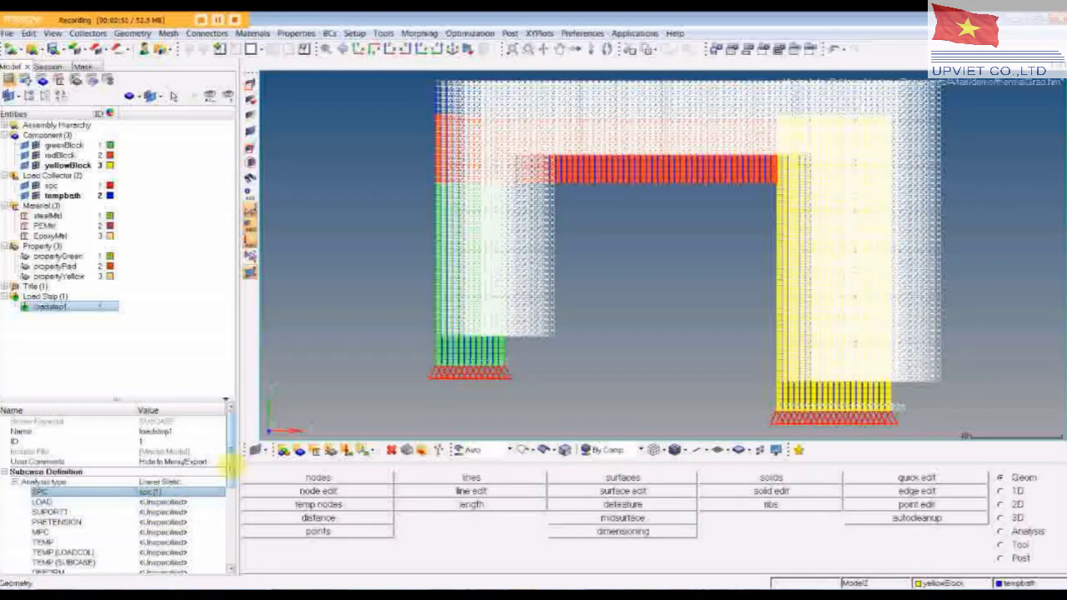
Assign the tempbath load collector as the TEMP load of the load step.
drag(231, 467, 229, 500)
click(124, 463)
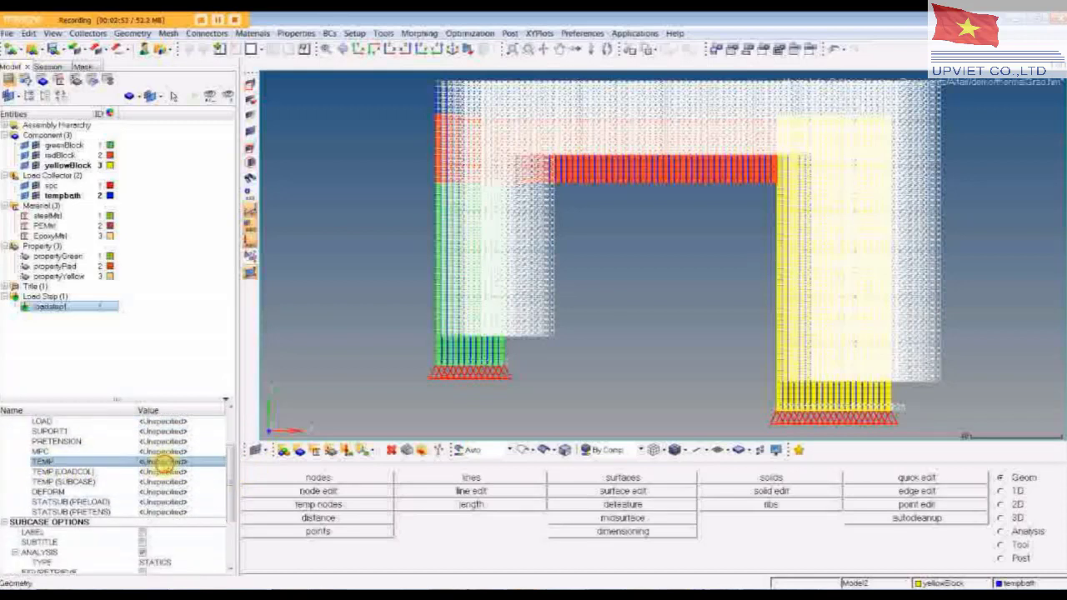
click(167, 462)
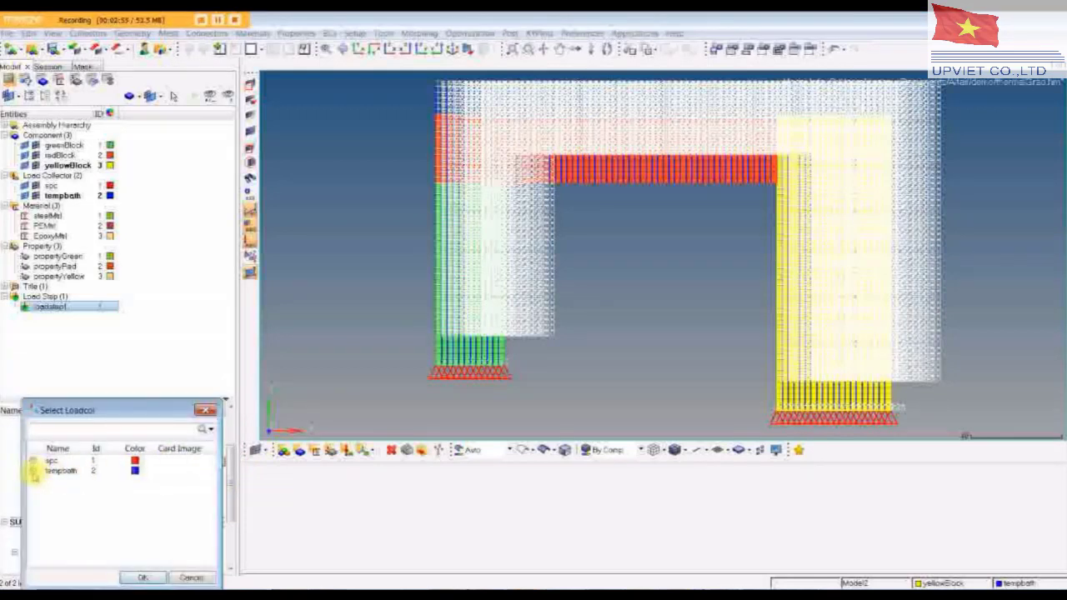
click(33, 471)
click(140, 576)
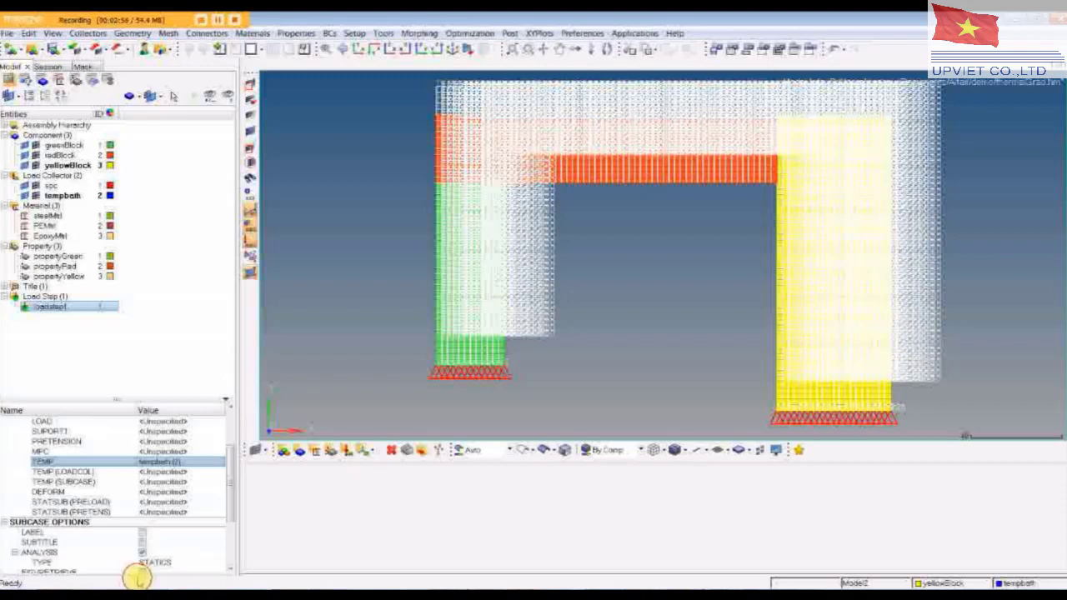
click(118, 334)
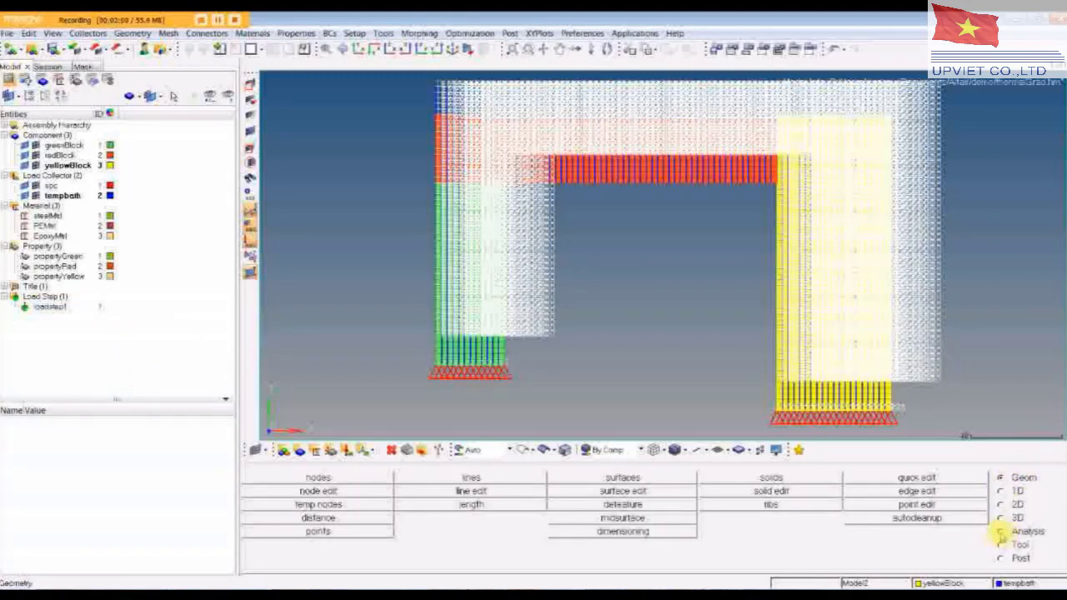
Run the analysis of the thermalGrad model with OptiStruct, keeping the custom export and optimization run options.
click(1000, 531)
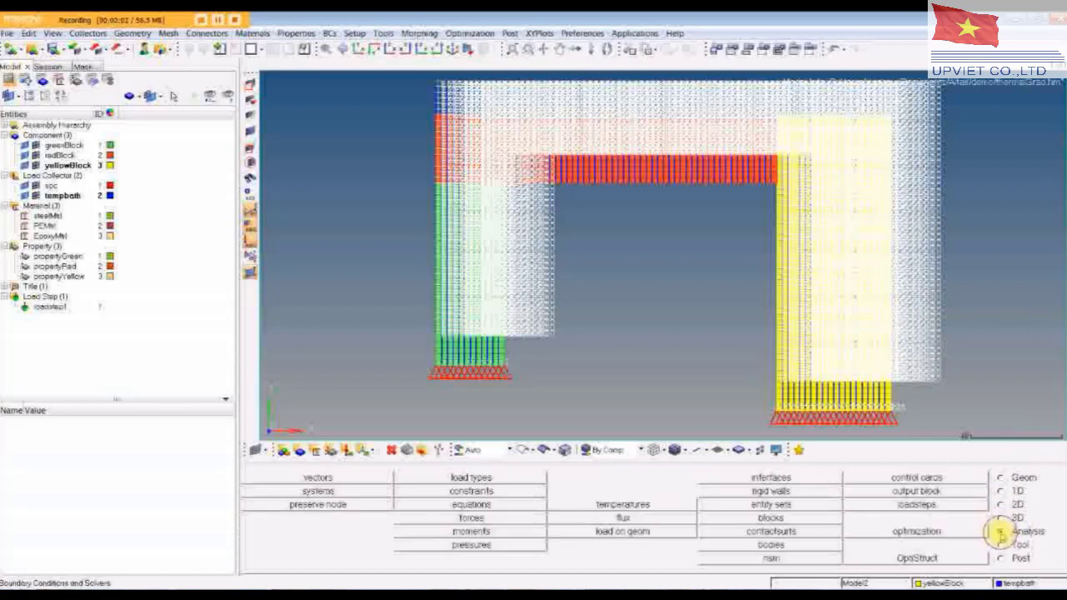
click(917, 557)
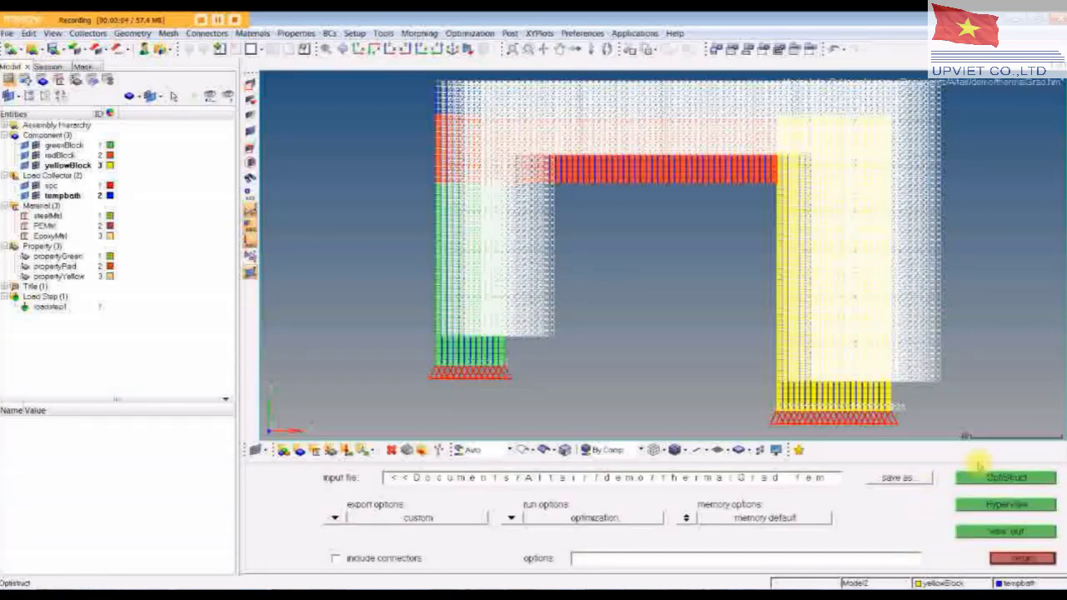
click(986, 477)
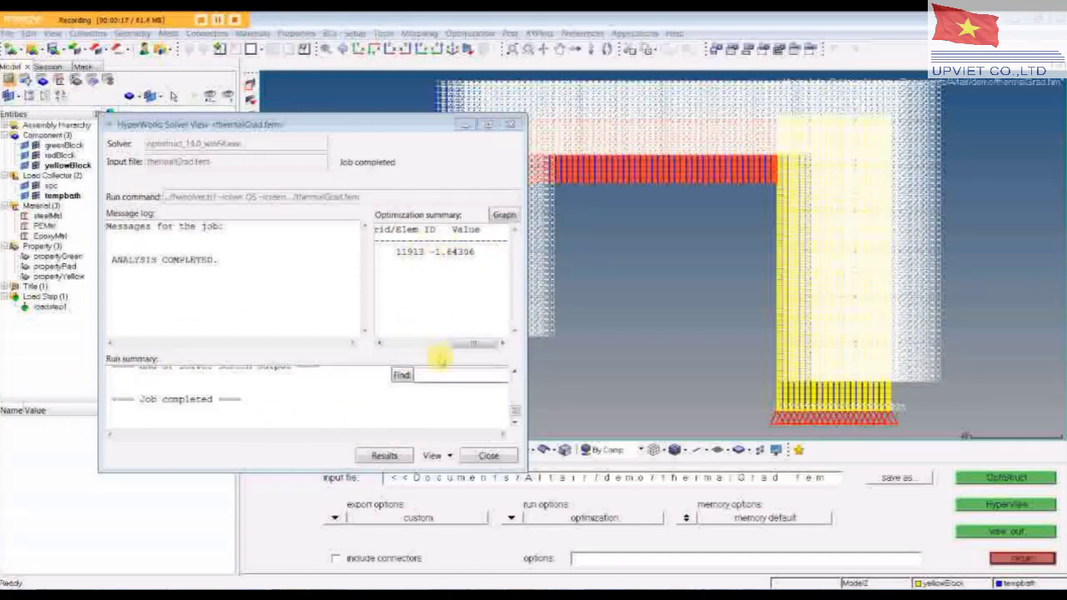
Open the results in HyperView and contour the displacement magnitude on all components, viewed in the XY plane.
click(384, 456)
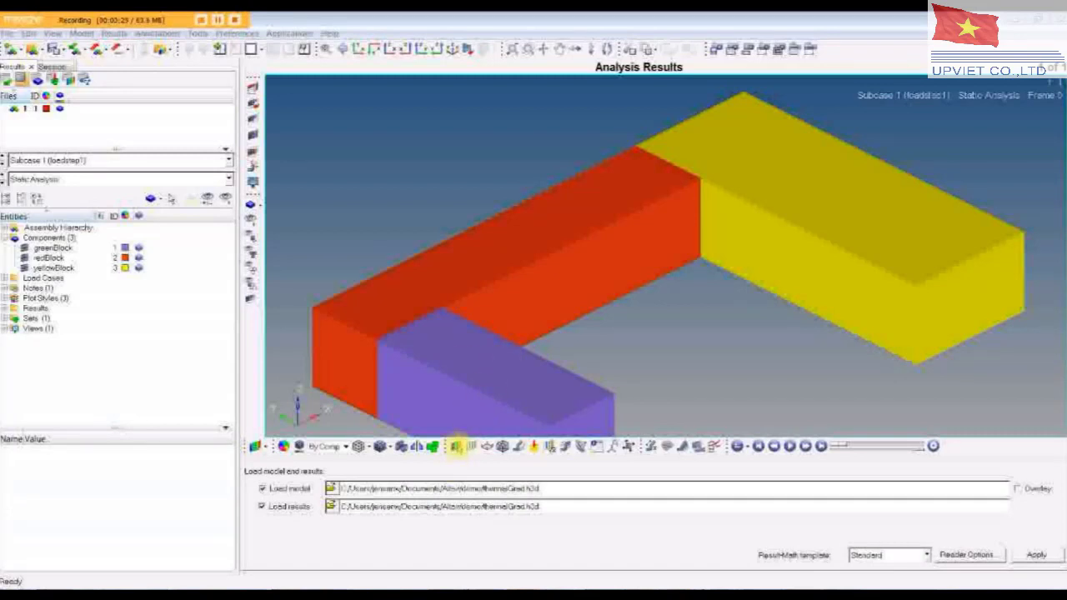
click(456, 446)
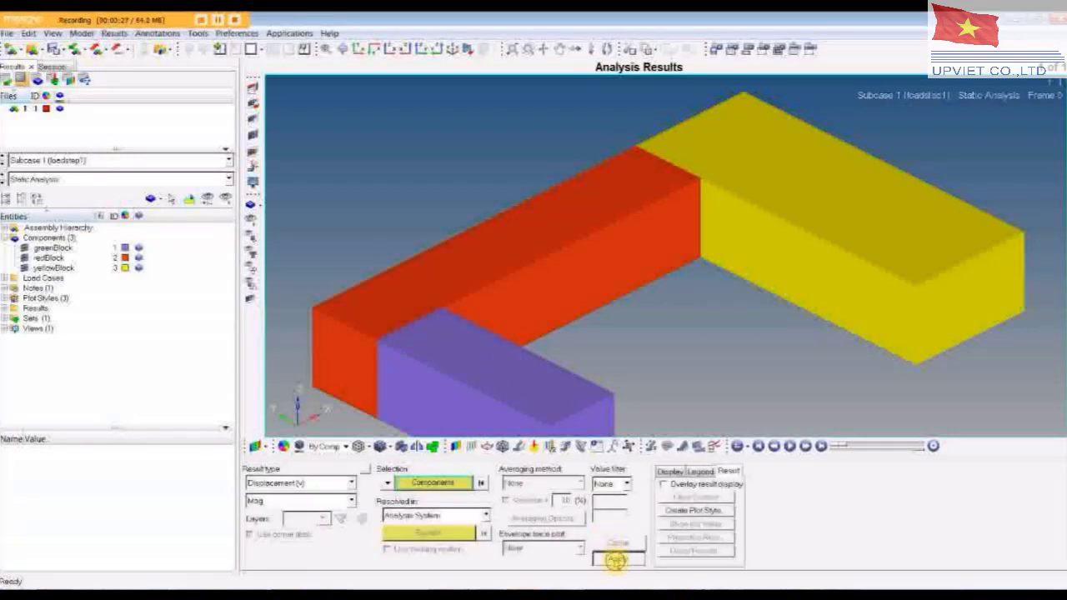
click(615, 560)
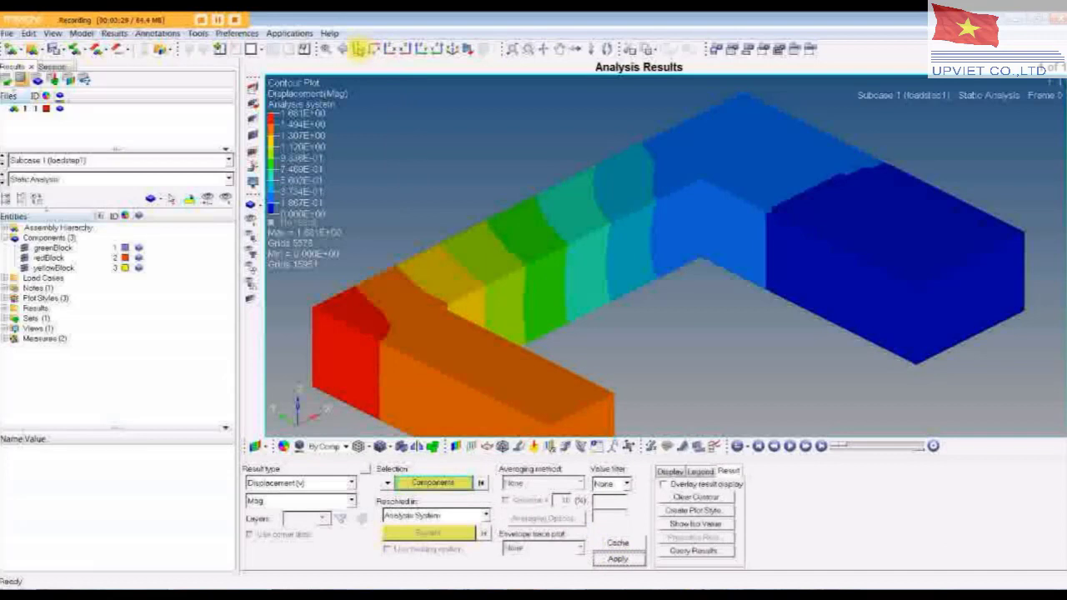
click(357, 49)
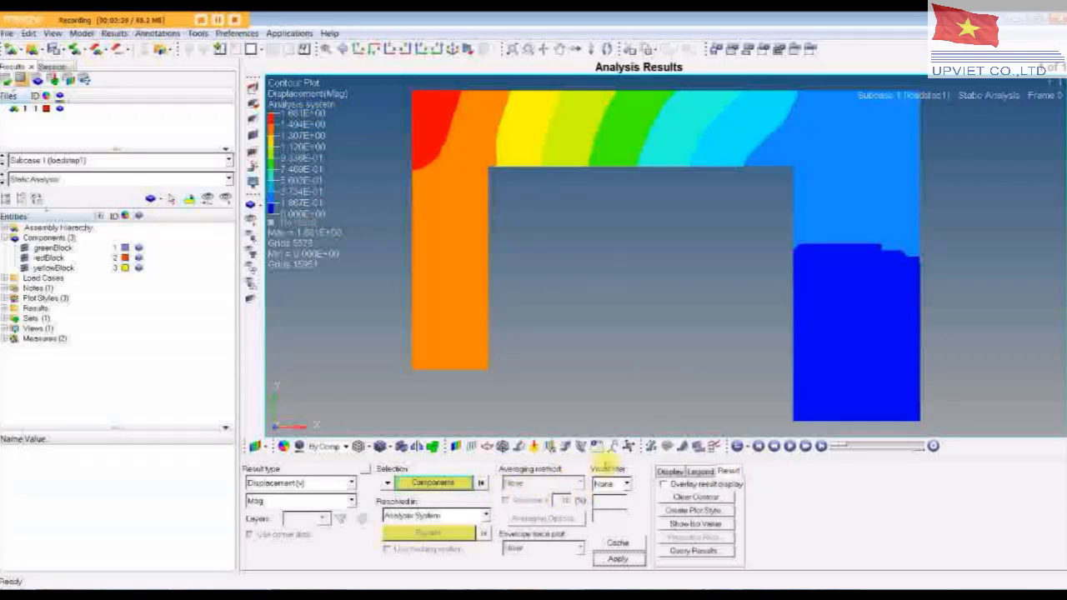
Set the uniform deformation scale factor to 100 and animate the deformed shape.
click(518, 446)
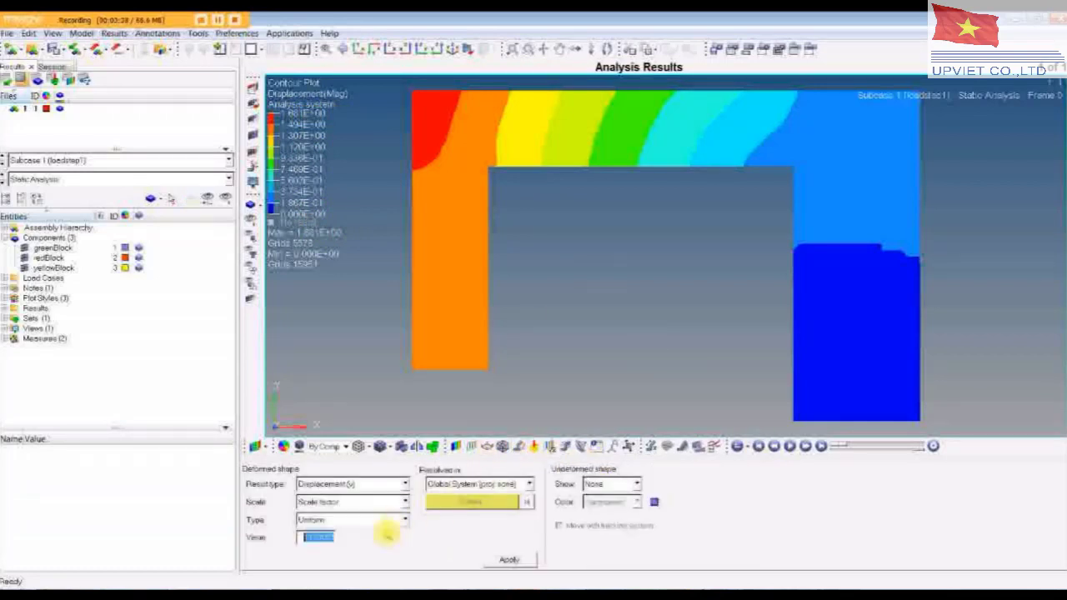
text(100)
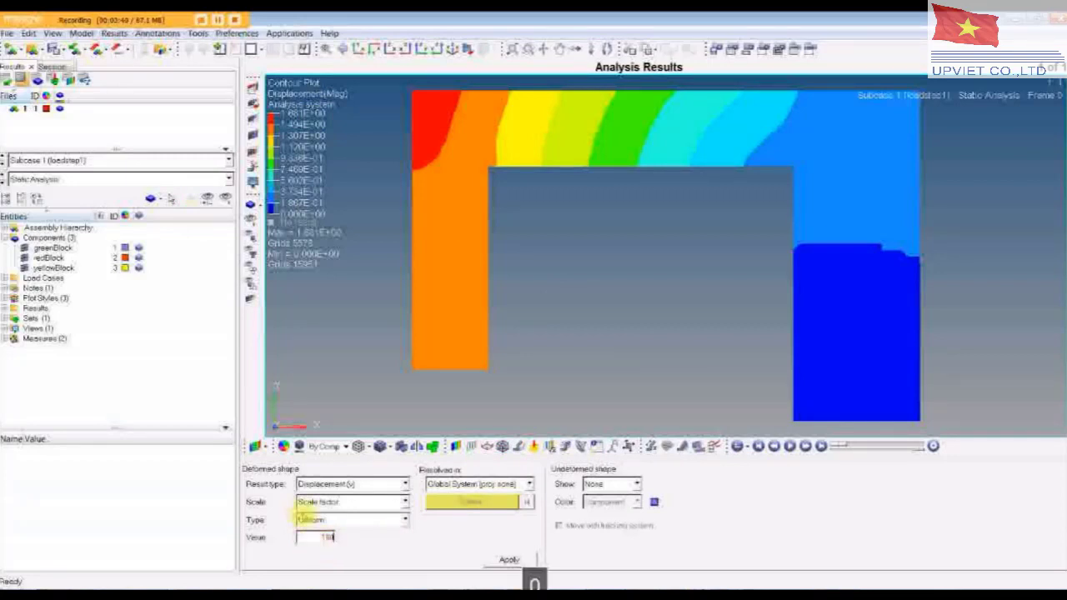
click(505, 561)
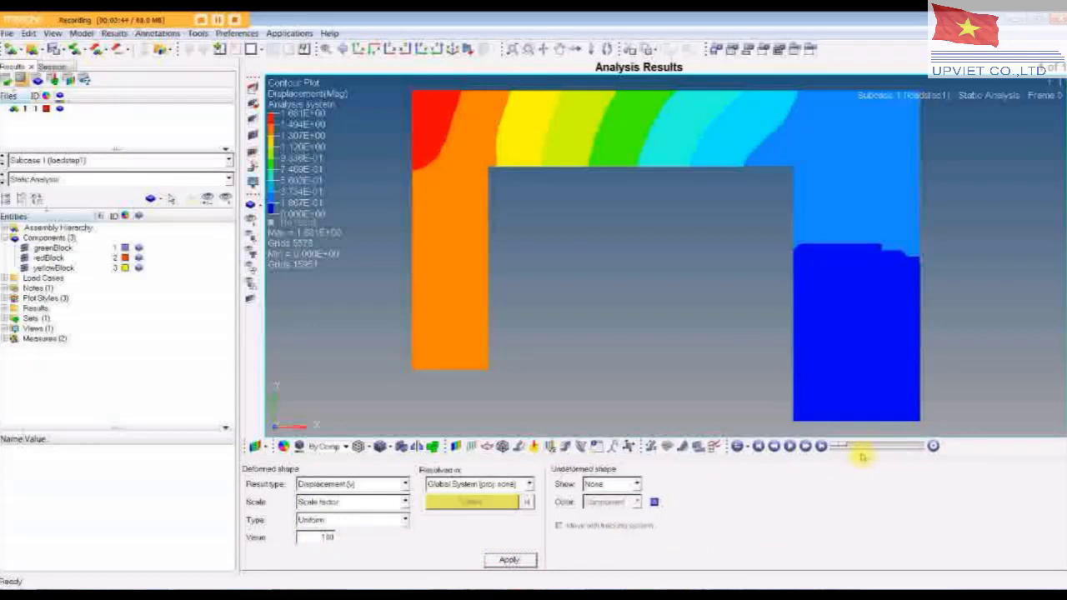
click(789, 446)
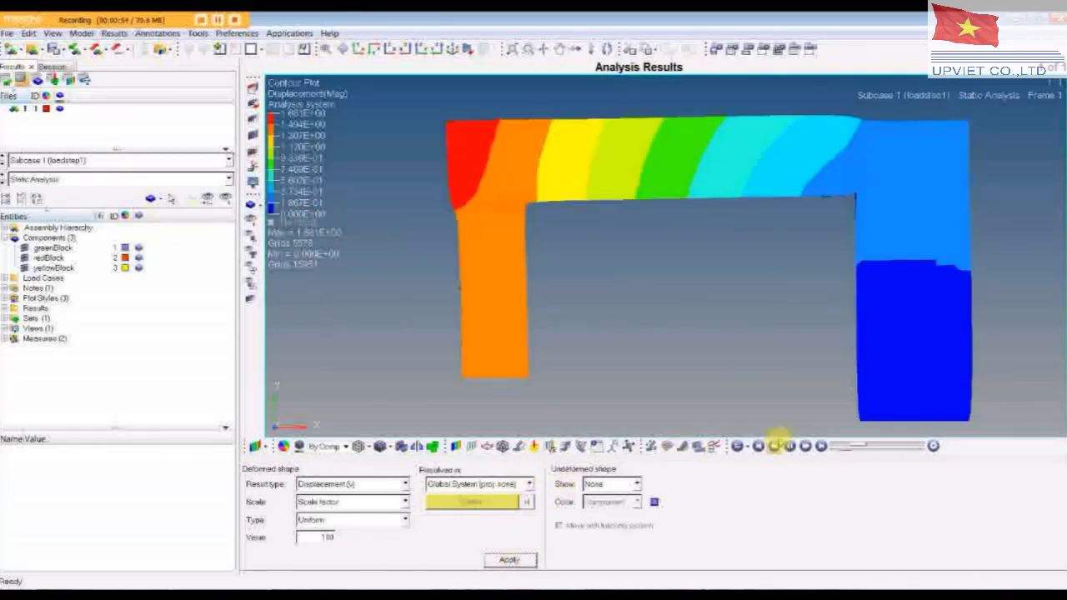
click(789, 445)
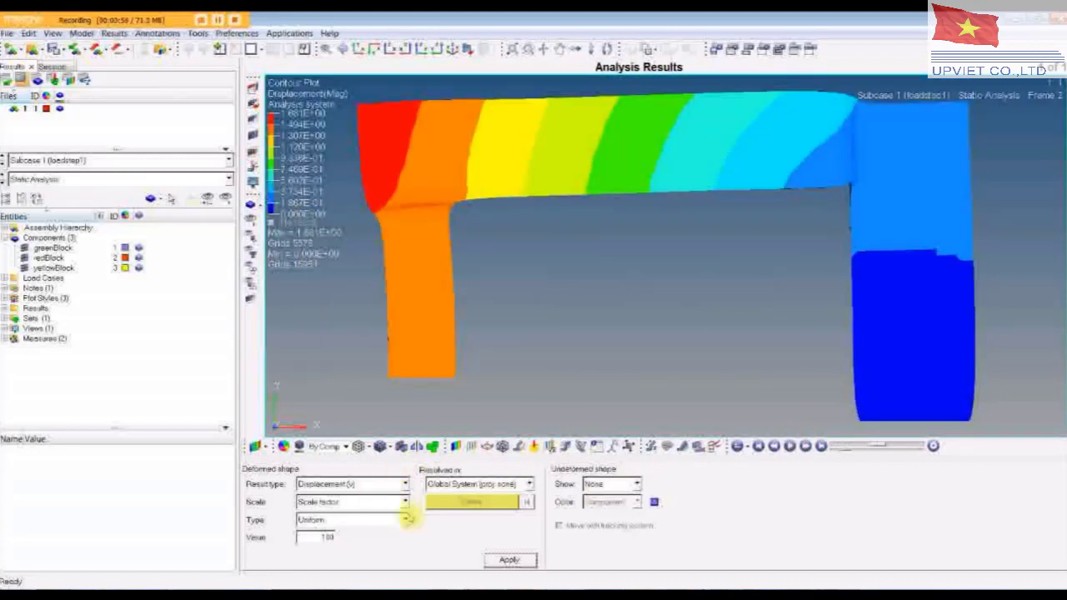
Set the uniform deformation scale factor to 10 and replay the deformation animation.
drag(316, 543, 336, 542)
text(10)
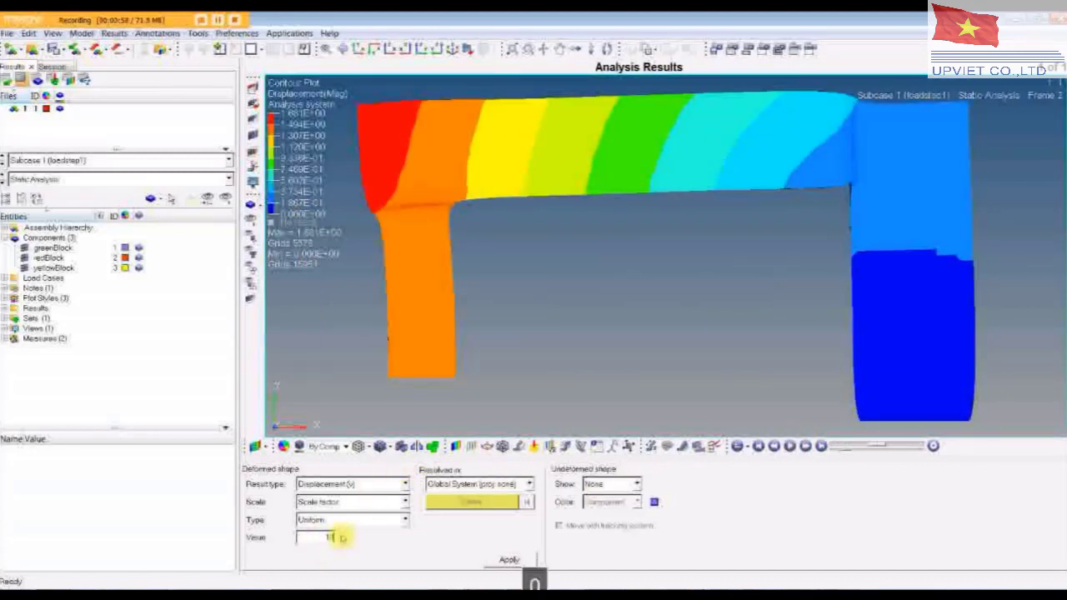
click(505, 557)
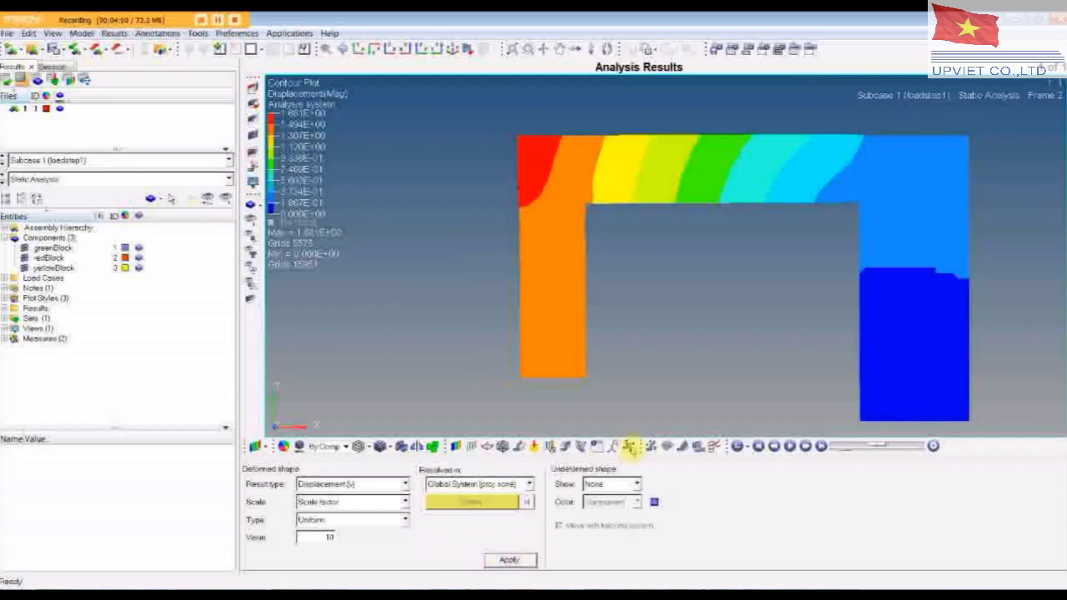
click(789, 446)
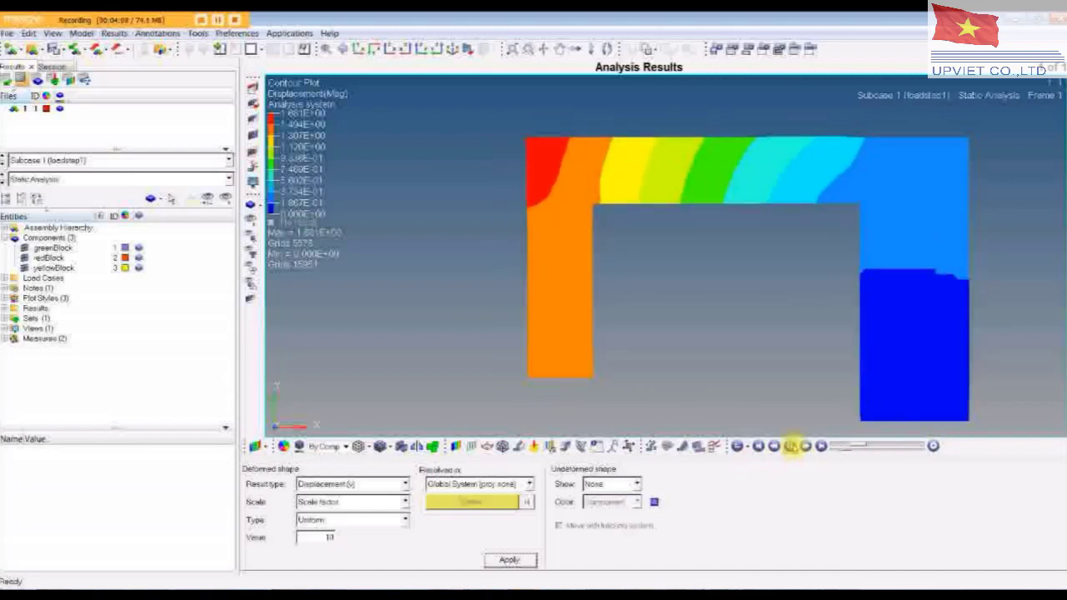
click(791, 446)
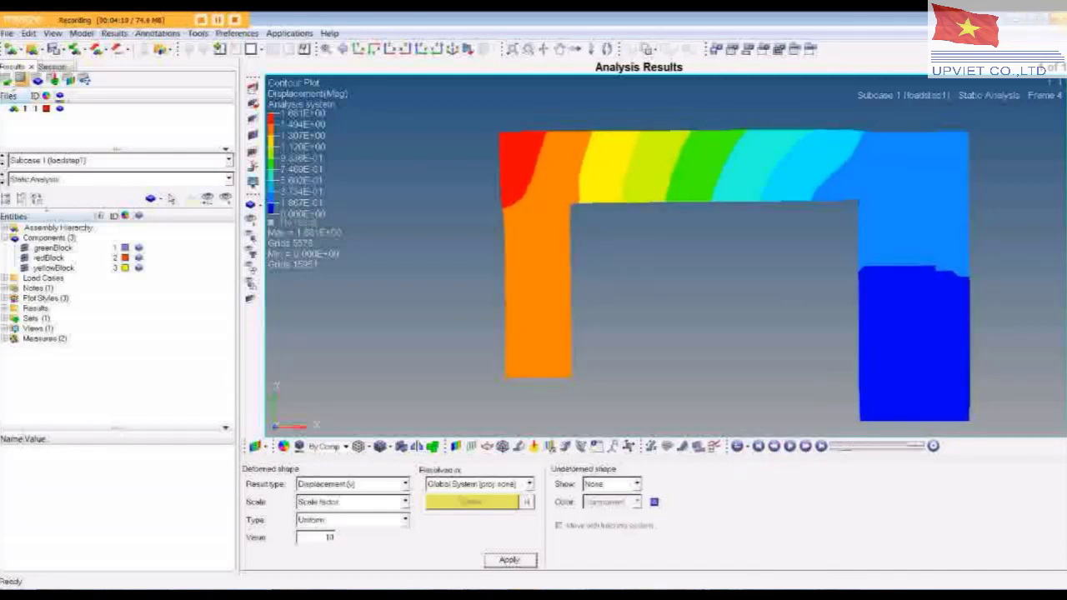
Close HyperView without saving the session and leave the OptiStruct solver run to return to the model.
click(1058, 19)
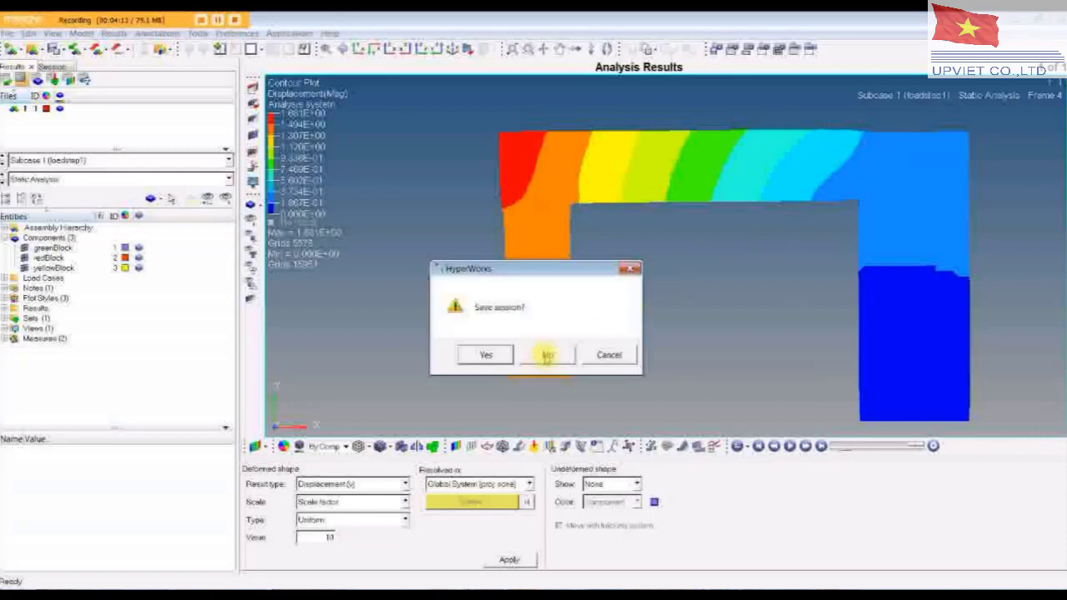
click(546, 355)
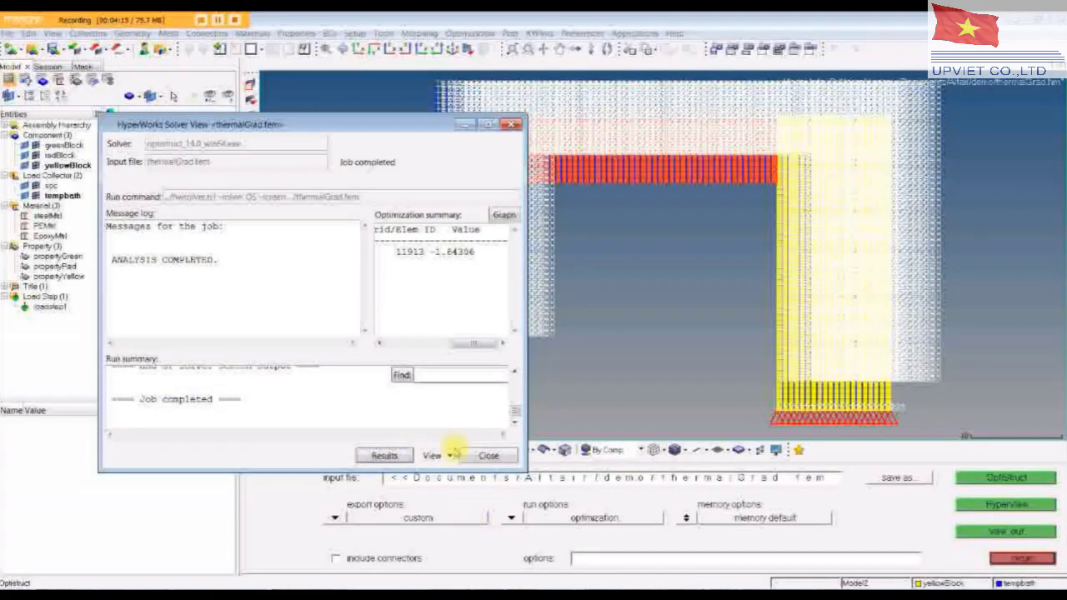
click(476, 454)
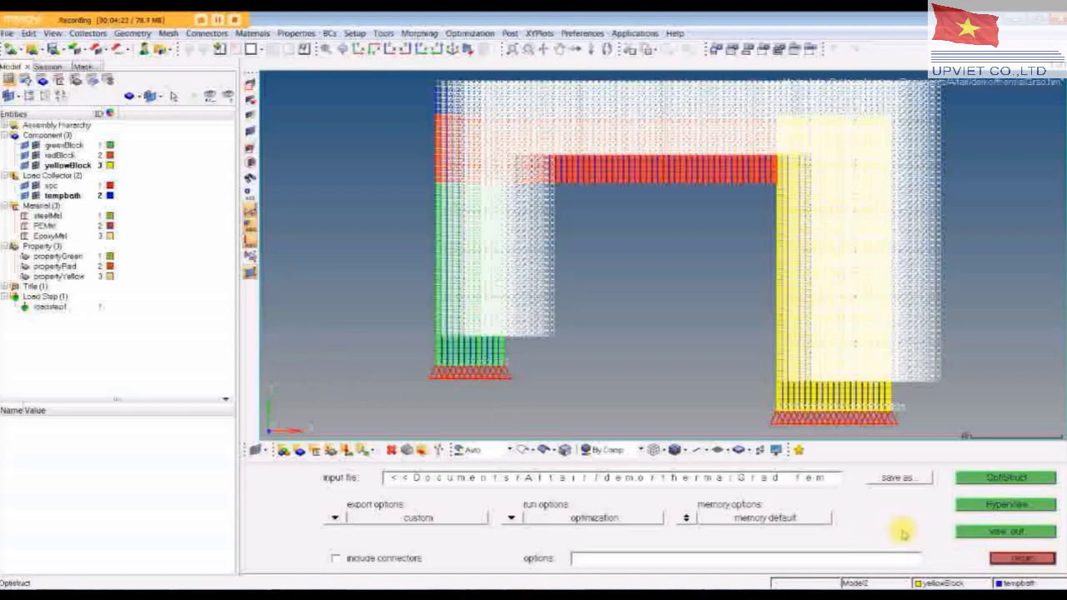
click(1021, 558)
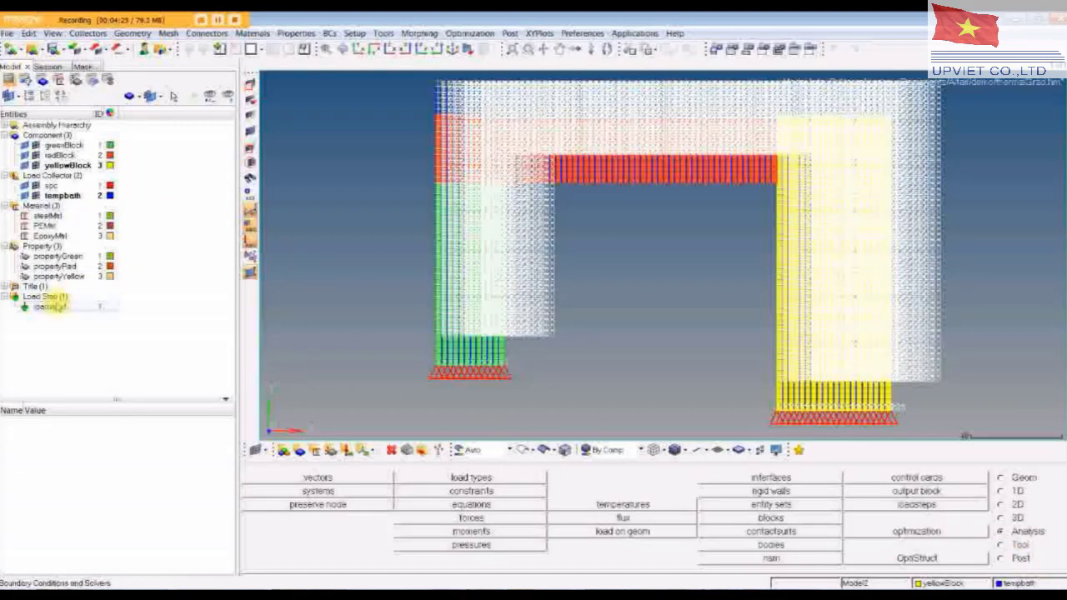
Hide the tempbath loads and create a new load collector named tempGradient with a green display color.
click(109, 195)
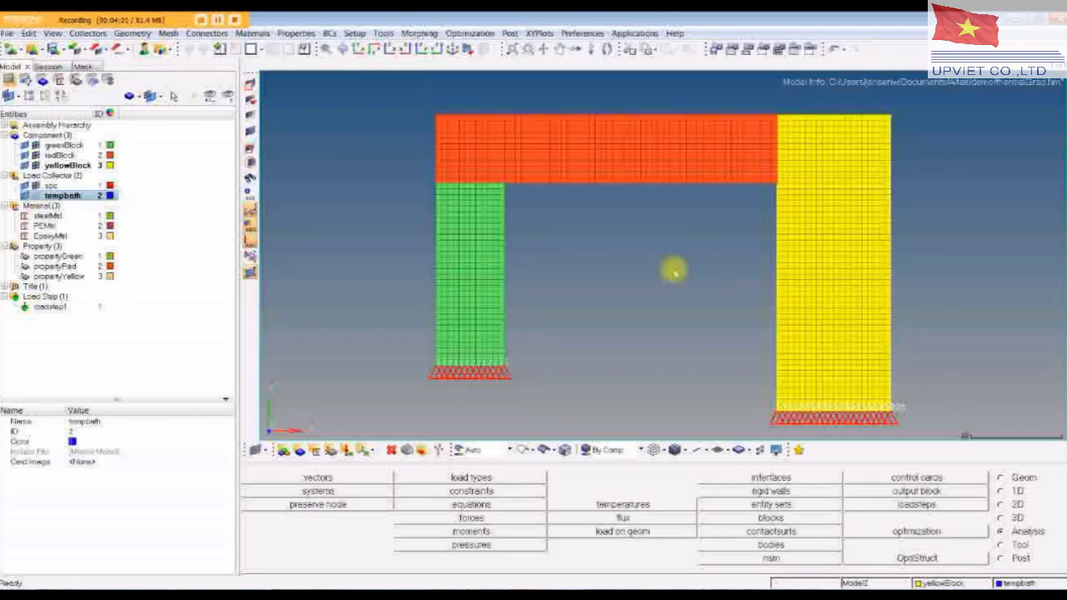
right_click(170, 195)
mouse_move(205, 198)
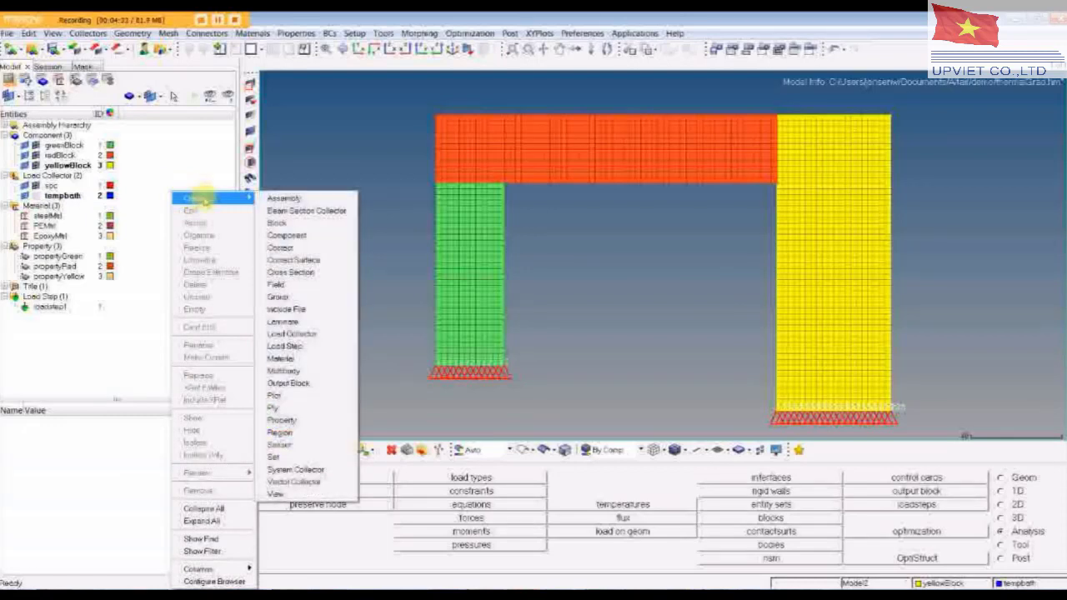
click(292, 334)
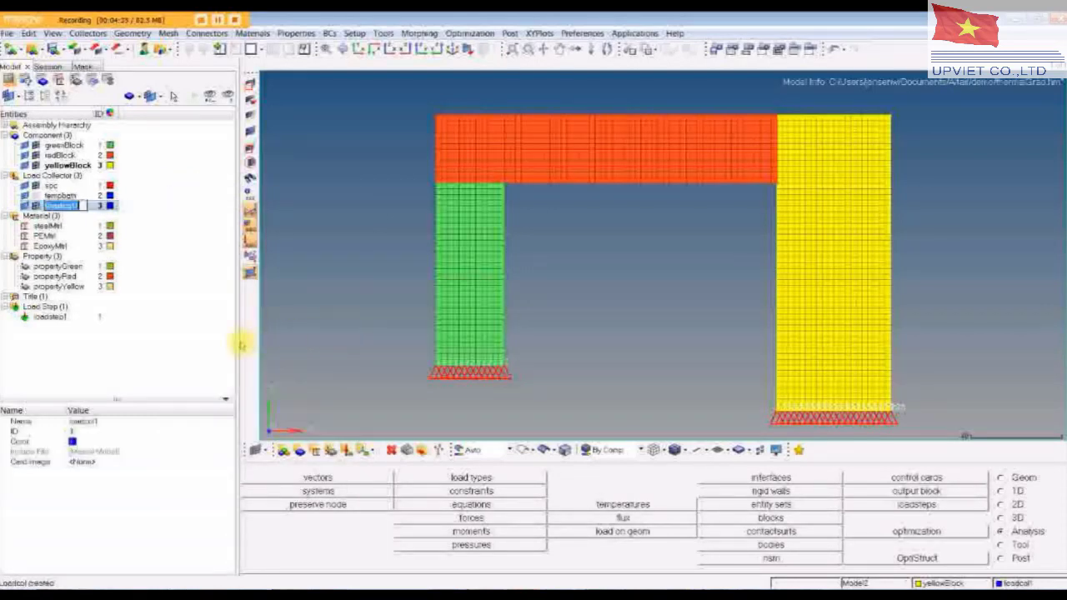
text(temp)
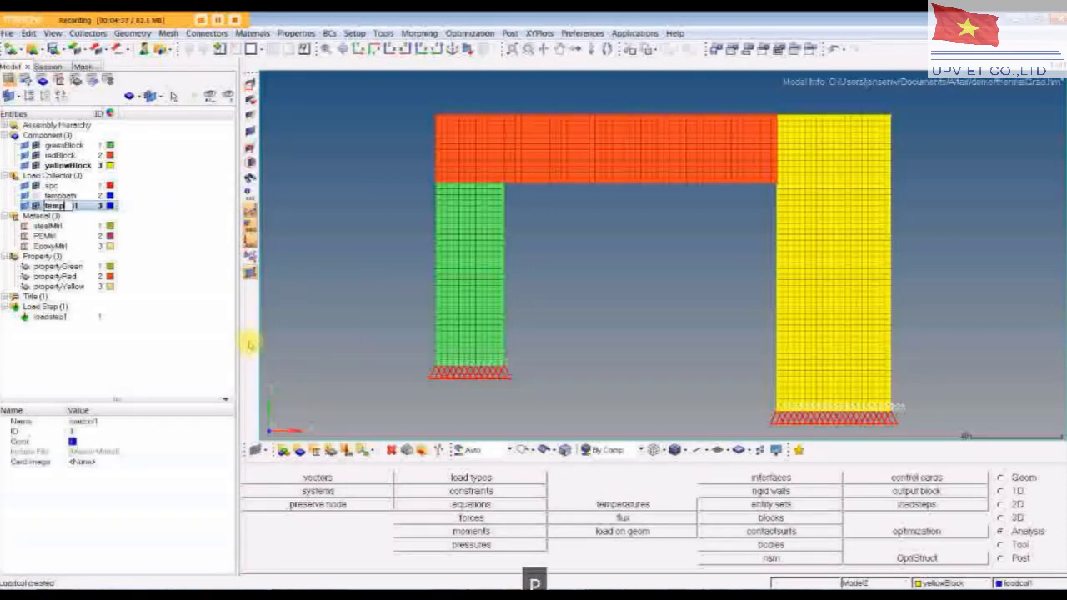
text(Grad)
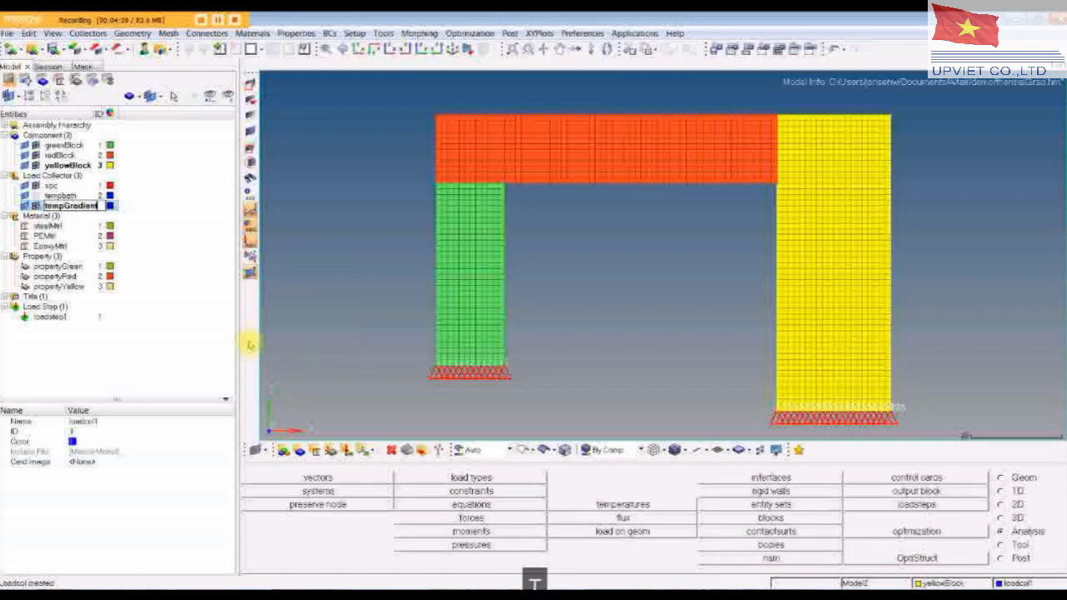
text(ient)
key(Return)
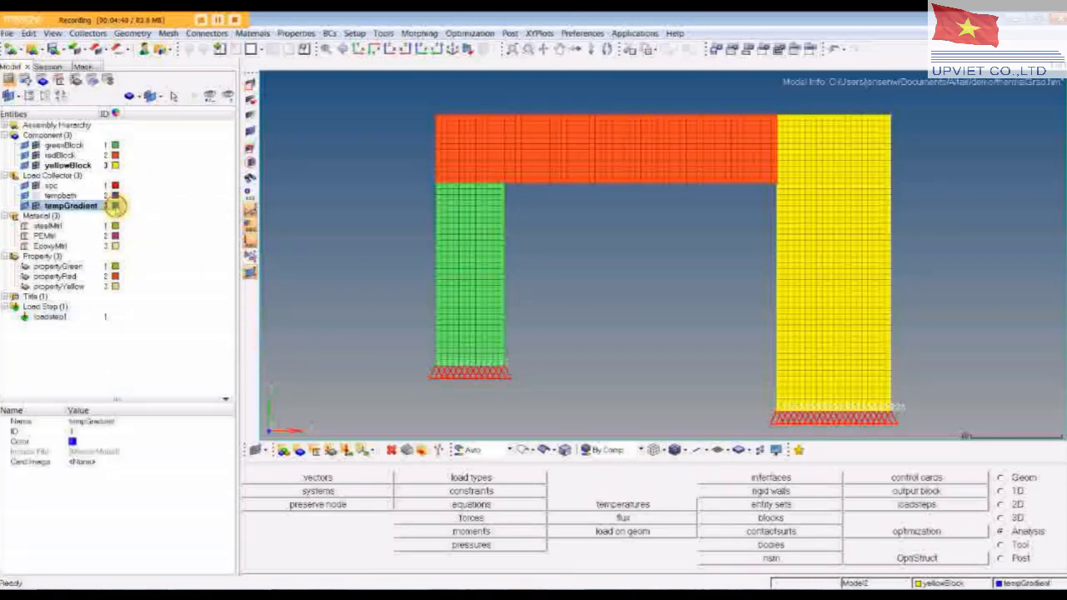
click(116, 206)
click(133, 225)
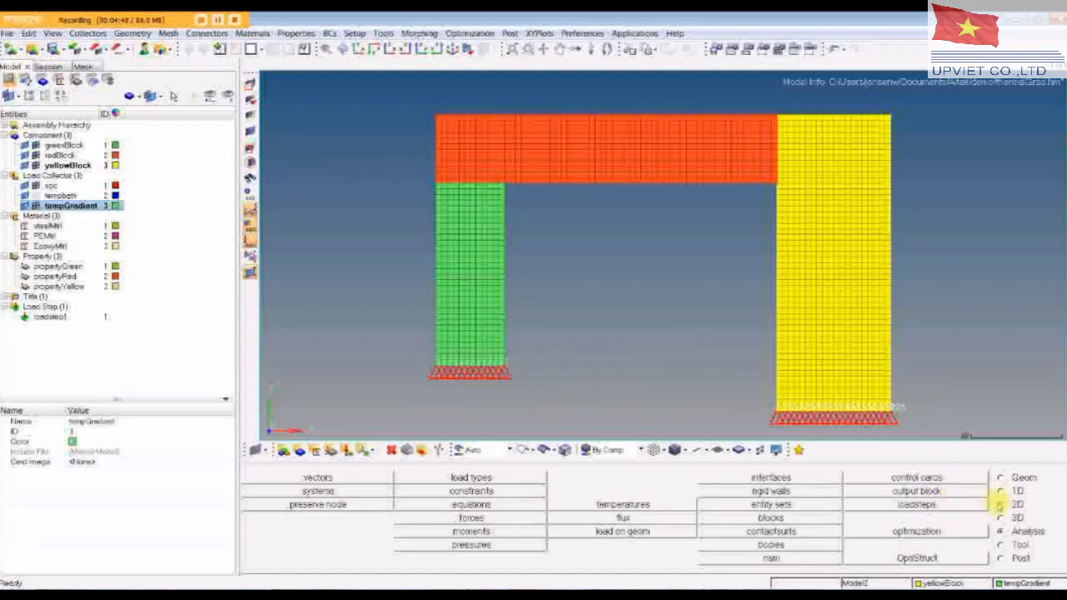
Query the XYZ coordinates of mesh nodes at the outer edges of the block model.
click(1001, 477)
click(342, 480)
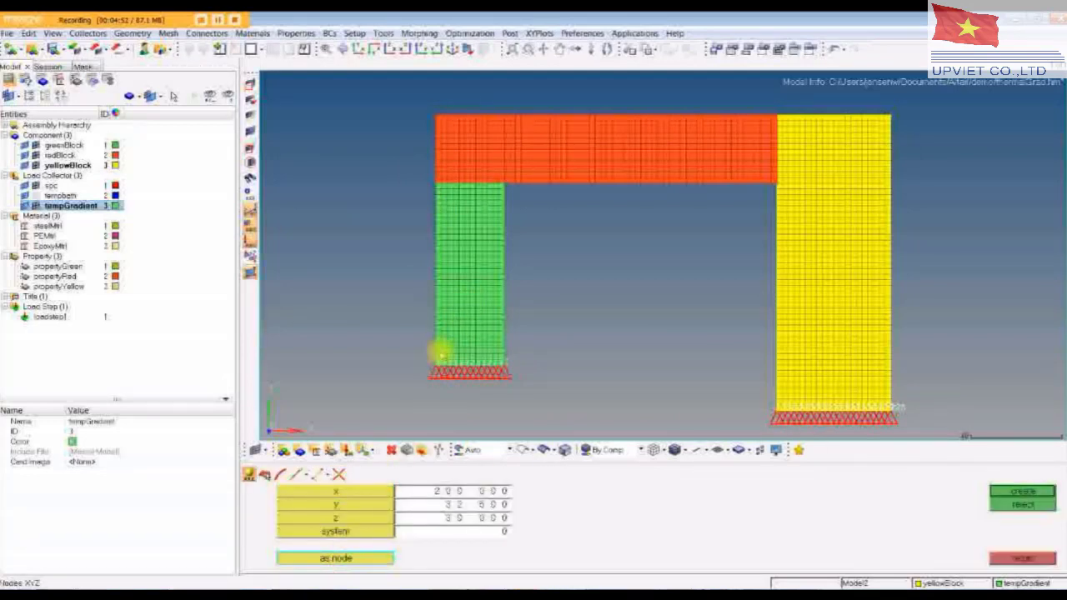
click(437, 347)
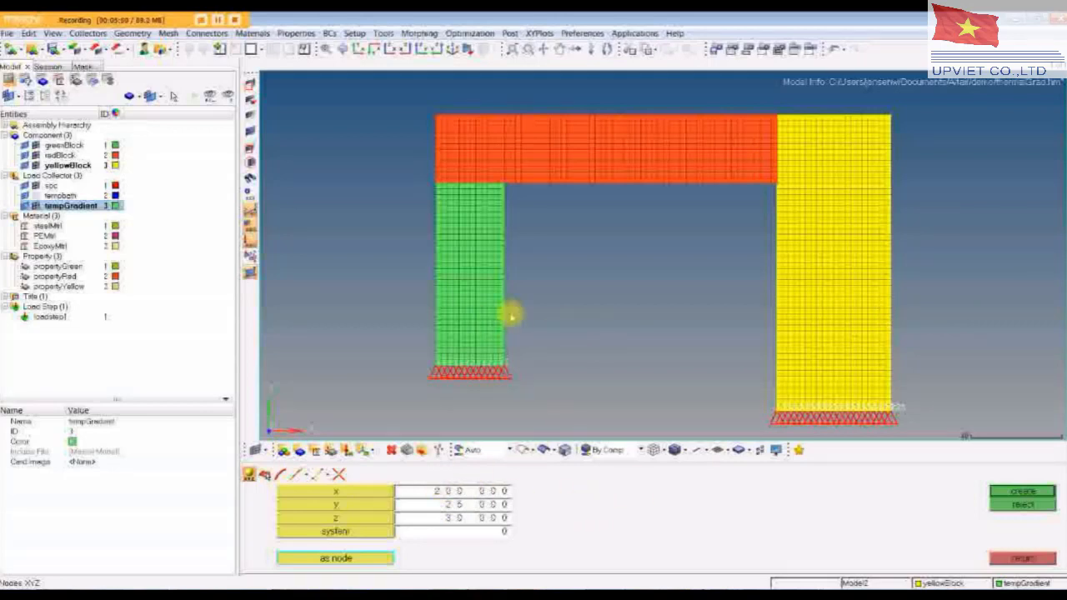
click(1019, 558)
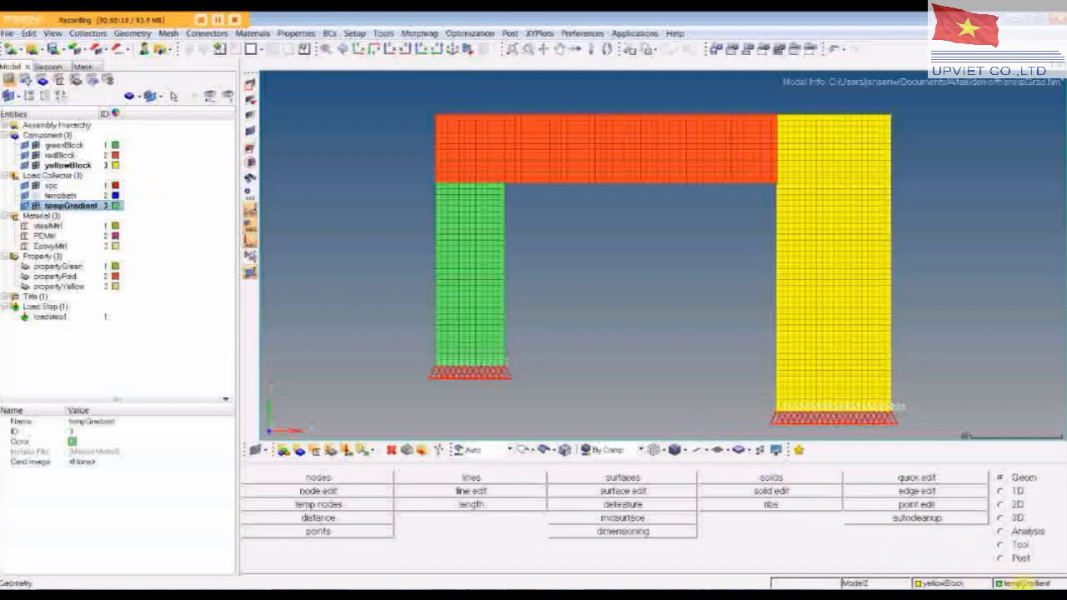
Define the nodal temperature load by an equation and enter x/2 as its expression.
click(327, 33)
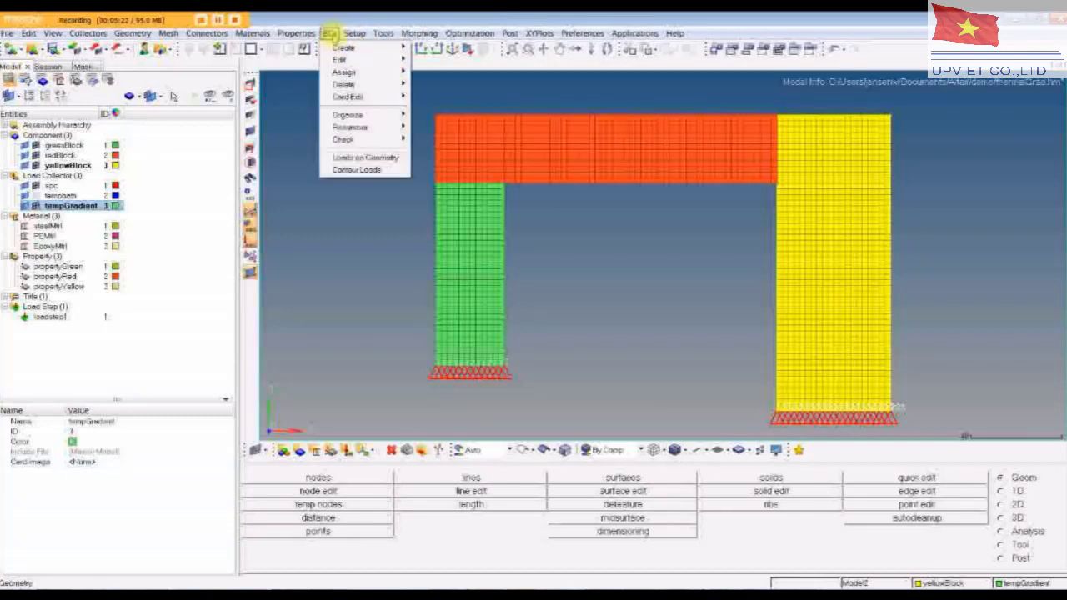
mouse_move(343, 47)
click(452, 133)
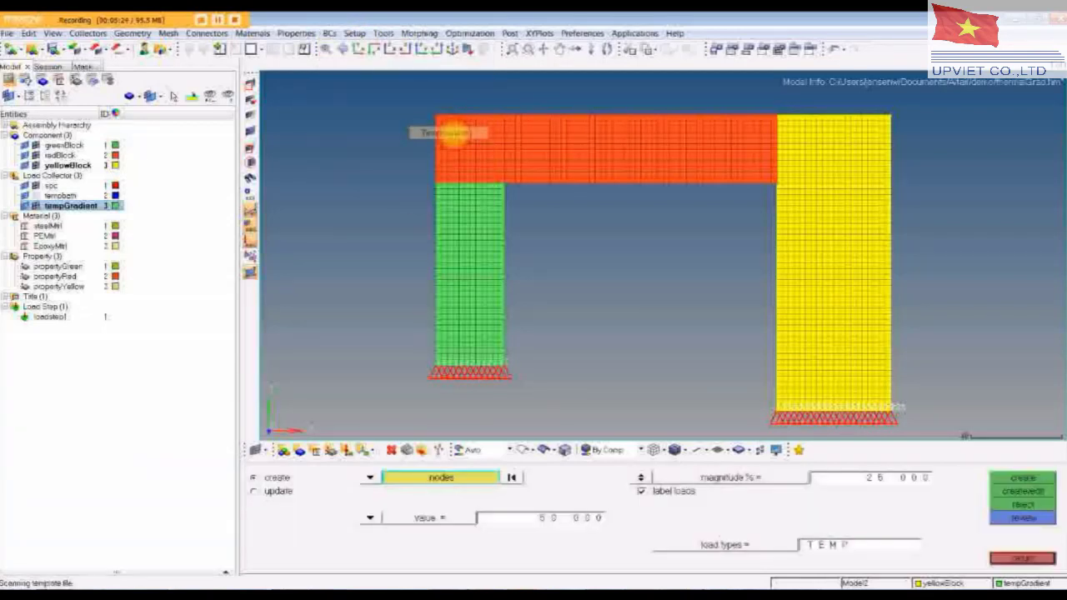
click(368, 519)
click(383, 517)
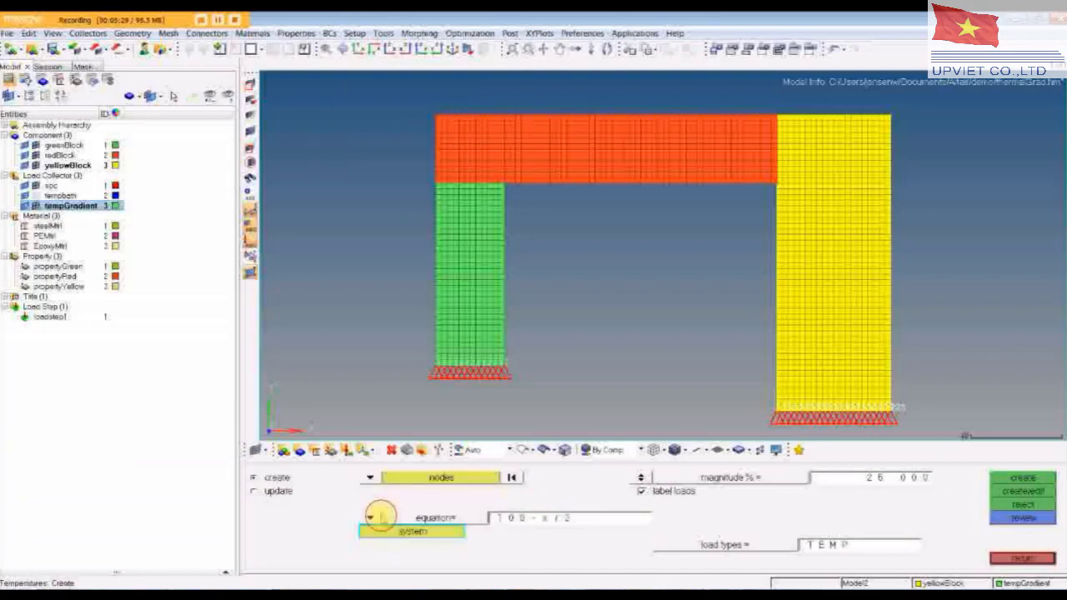
click(585, 519)
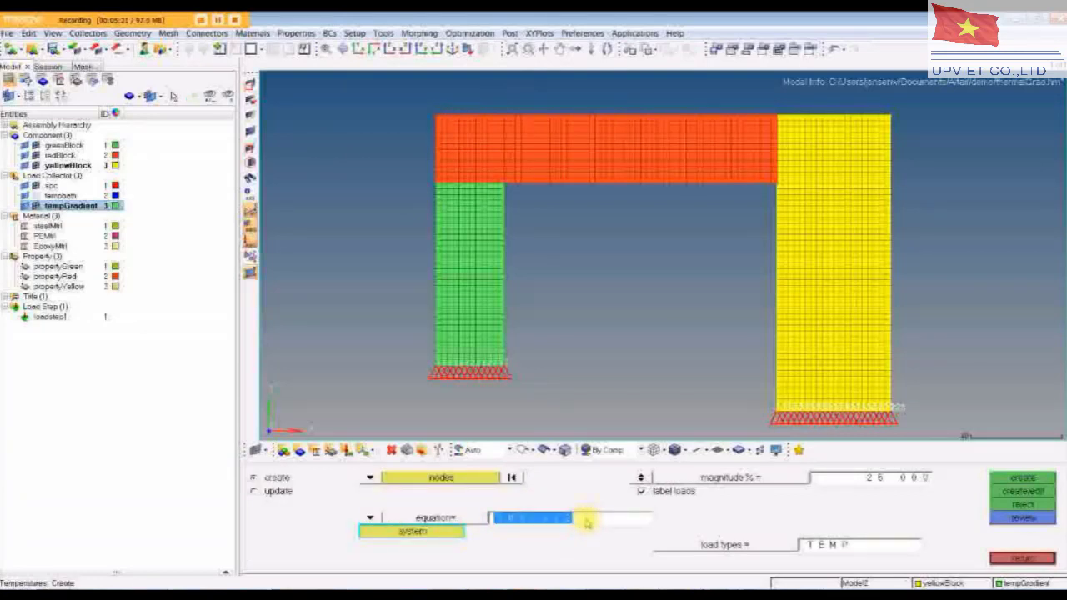
key(BackSpace)
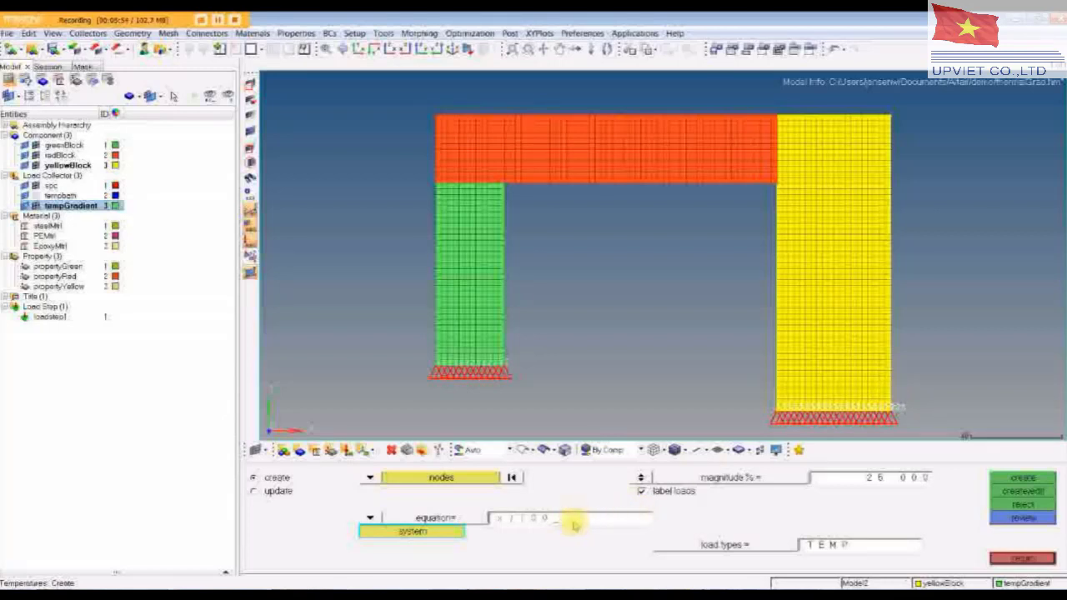
key(BackSpace)
key(BackSpace)
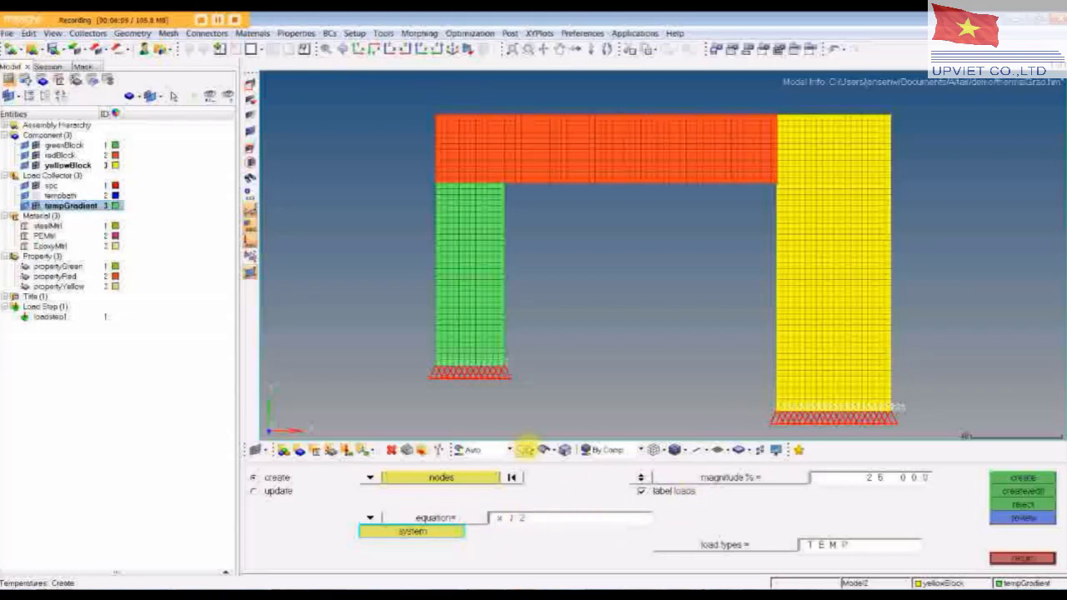
Select all nodes of the three blocks and create the equation-based temperature loads on them.
click(425, 478)
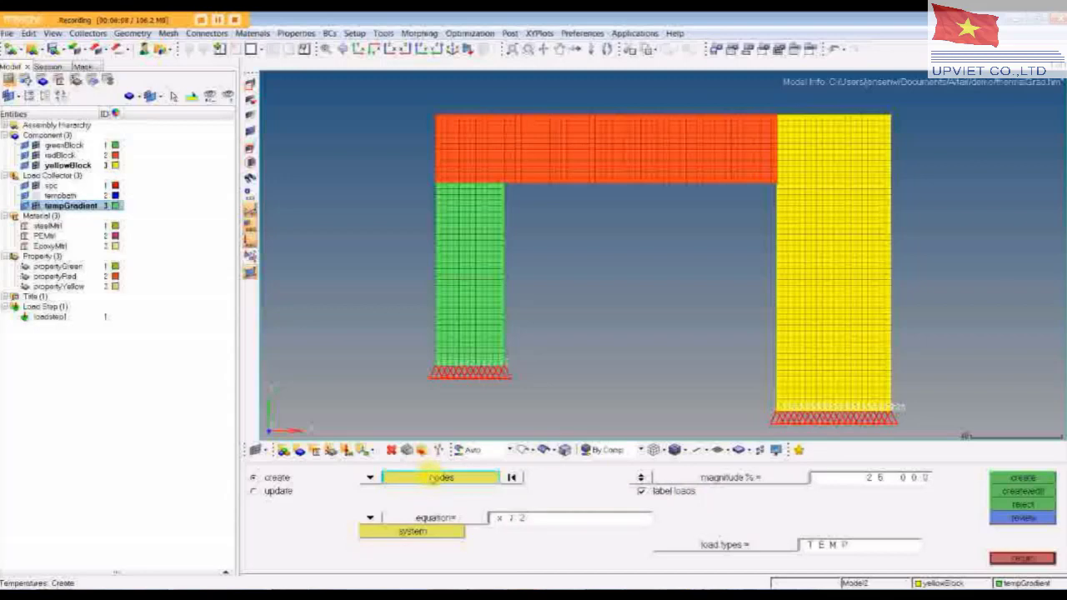
click(440, 477)
click(331, 517)
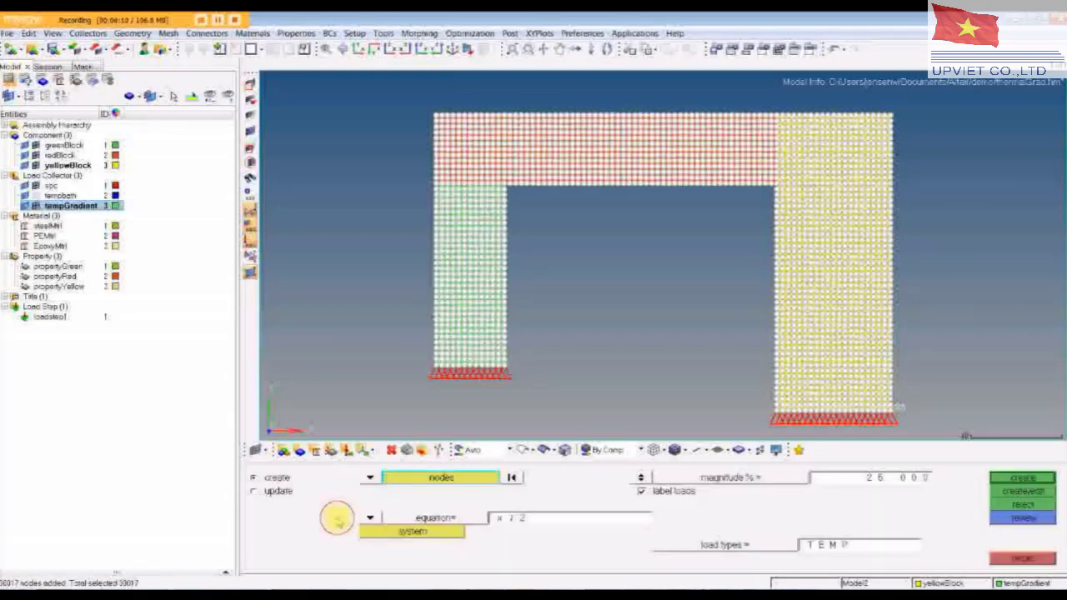
click(1023, 478)
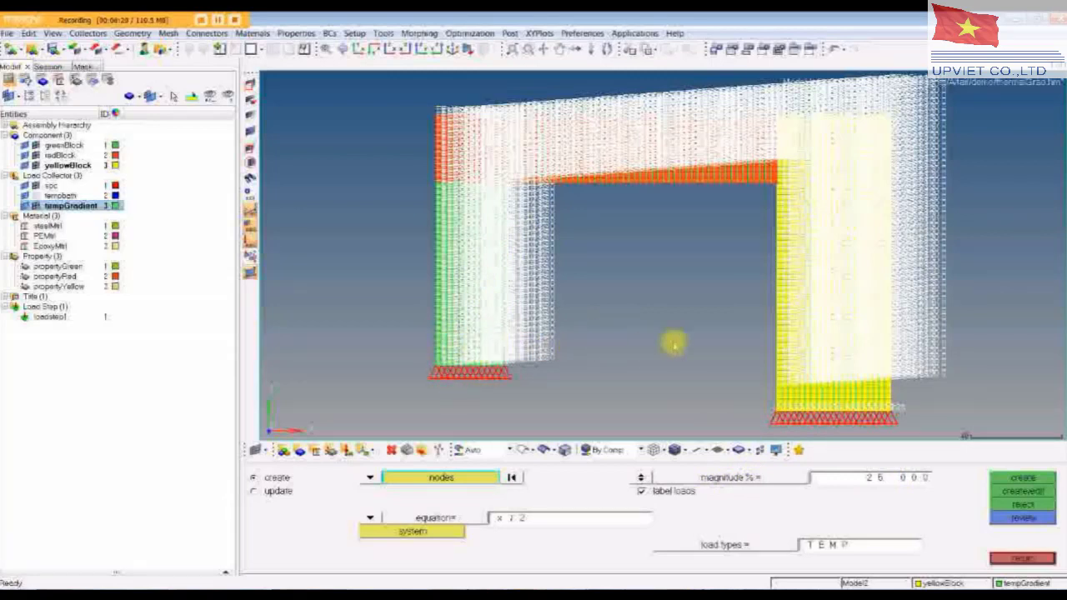
click(1022, 558)
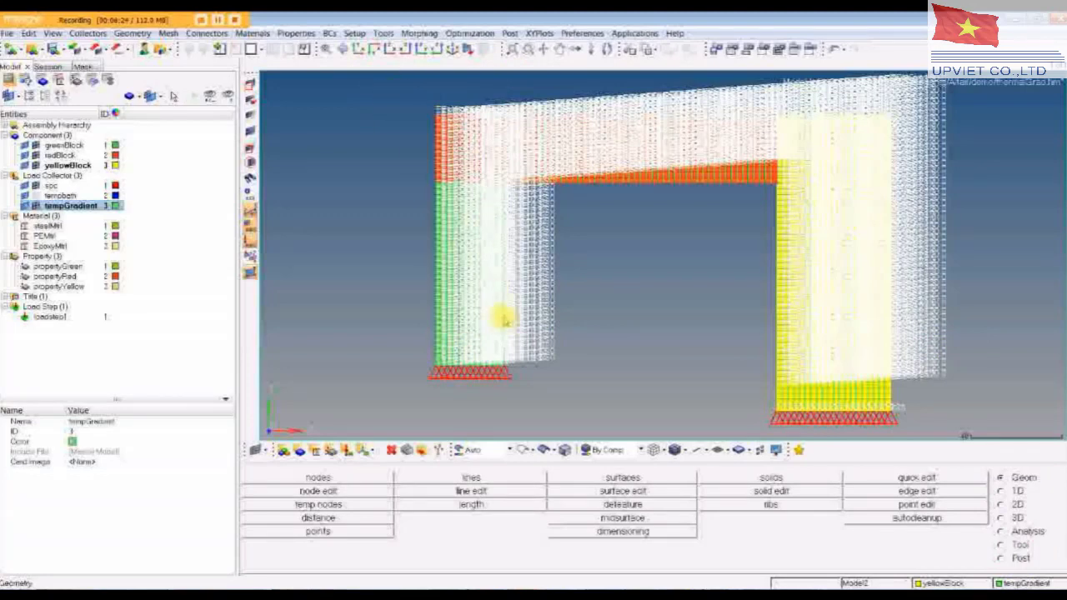
Examine the temperature labels across the green, red and yellow blocks to check the gradient along x.
ctrl+middle_drag(500, 321, 547, 375)
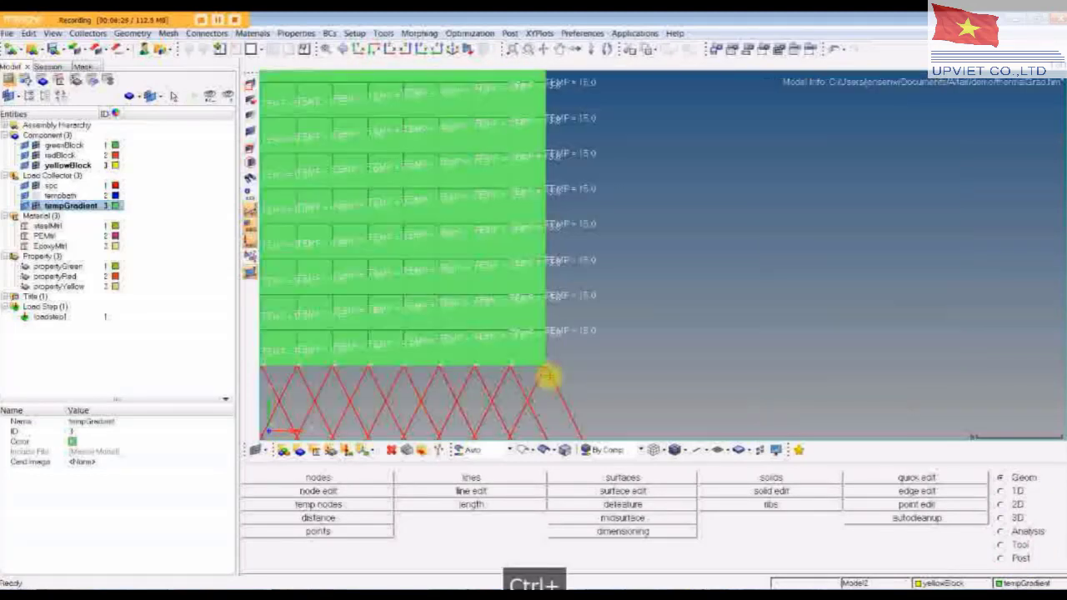
ctrl+right_drag(516, 341, 838, 340)
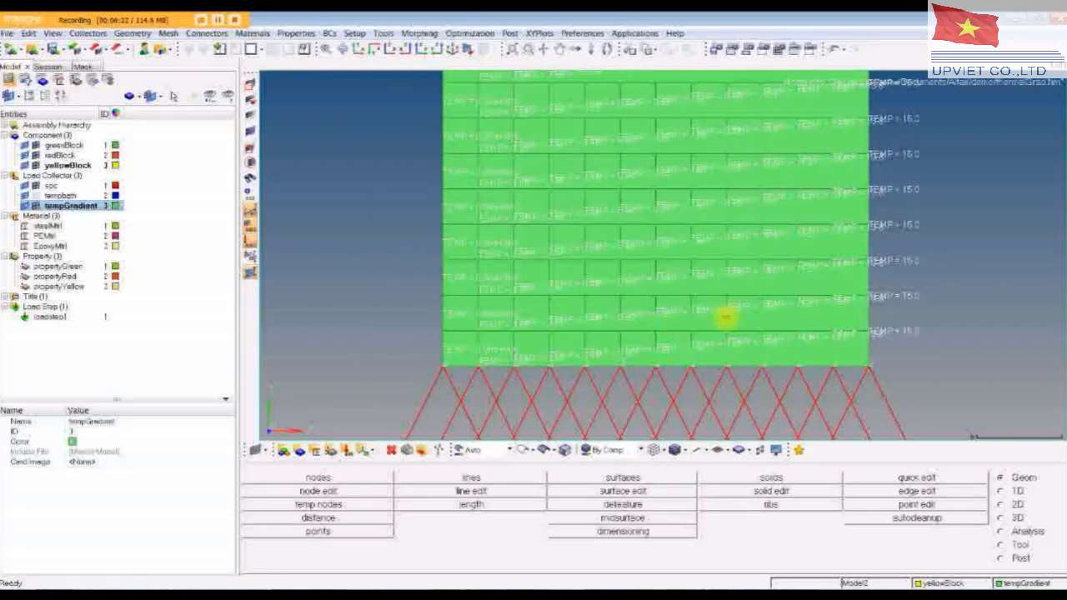
ctrl+right_drag(725, 311, 584, 308)
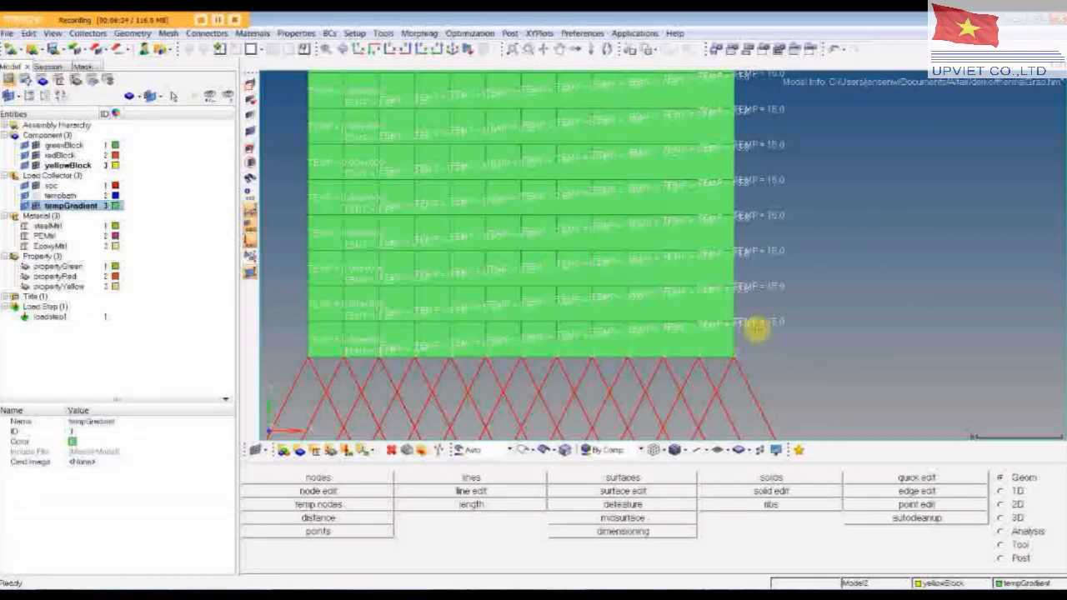
scroll(755, 329, down, 6)
ctrl+drag(754, 329, 633, 355)
ctrl+middle_drag(853, 150, 894, 198)
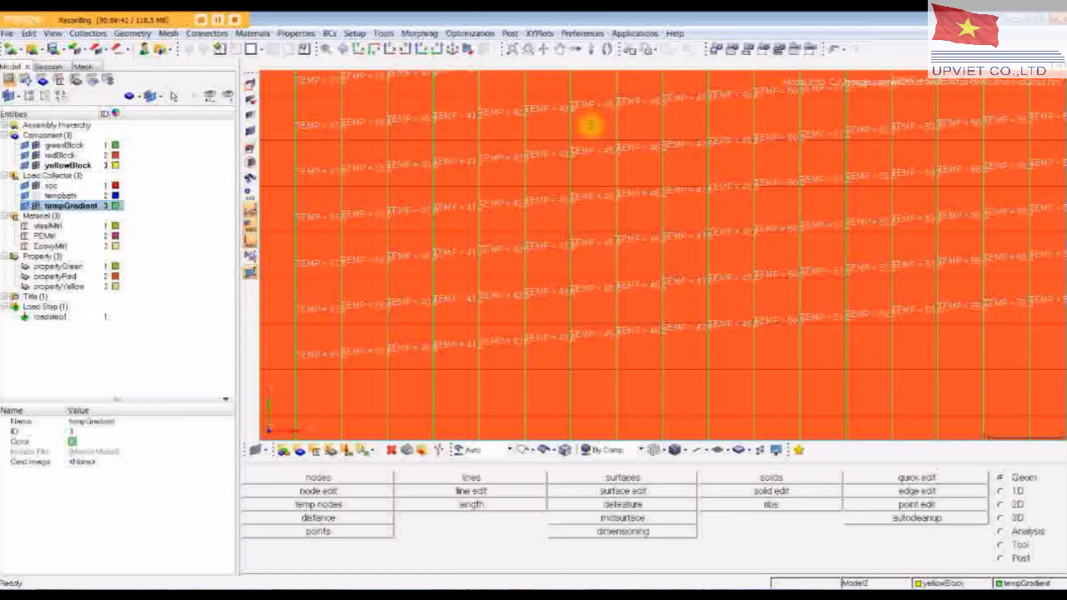
click(322, 46)
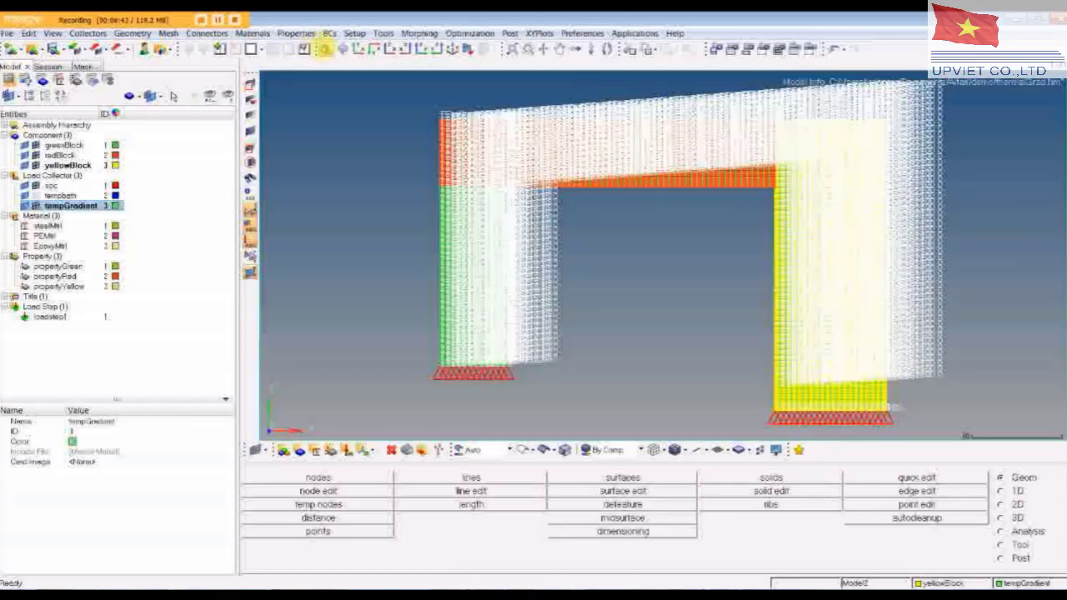
ctrl+middle_drag(925, 385, 924, 383)
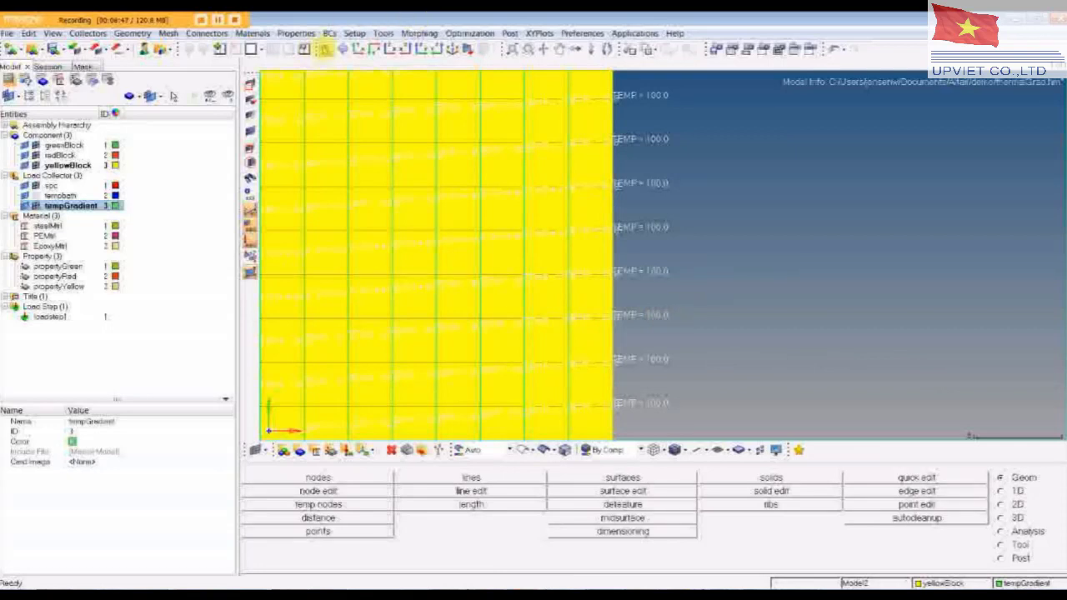
click(325, 47)
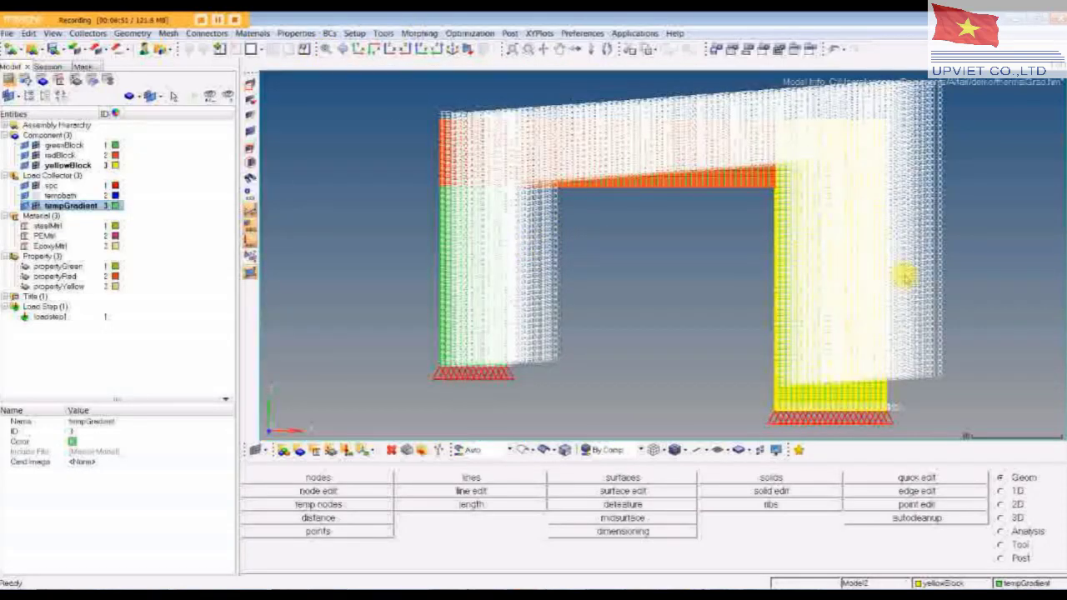
Assign the tempGradient load collector as the TEMP load of loadstep1.
click(103, 366)
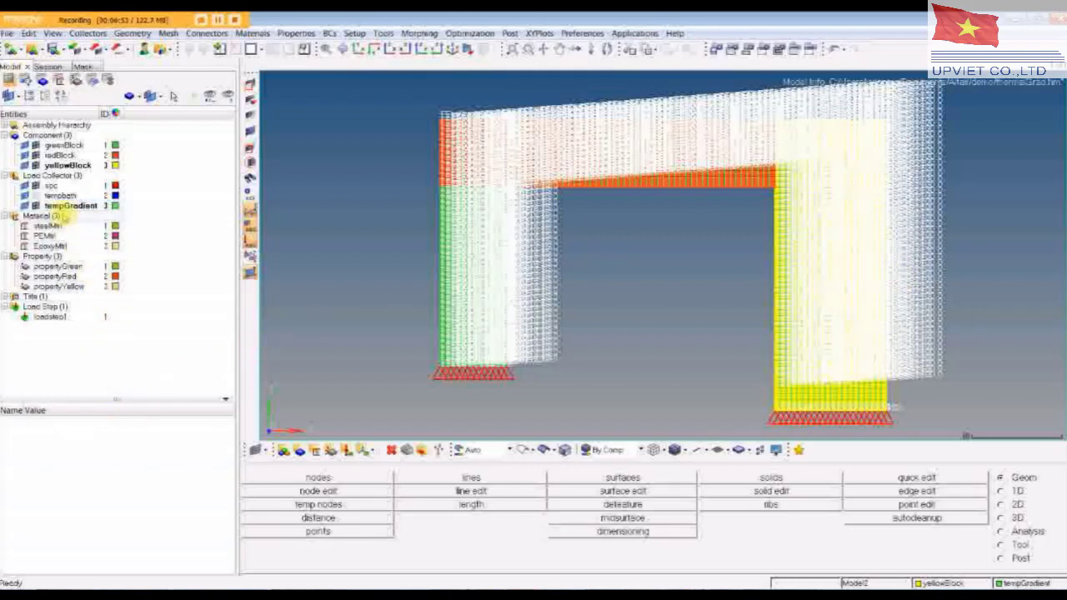
click(50, 316)
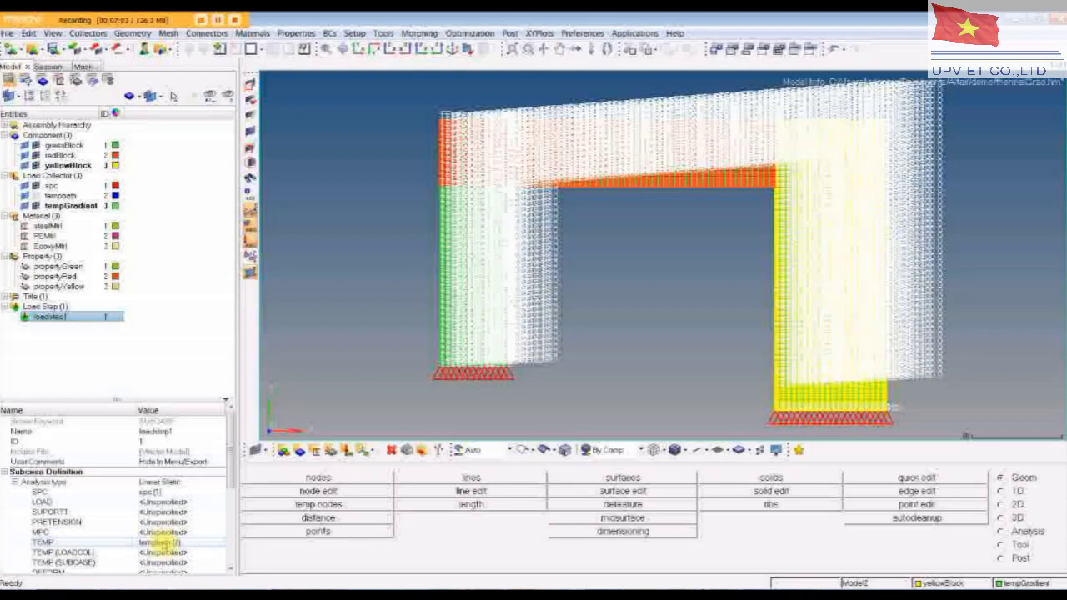
click(162, 542)
click(163, 542)
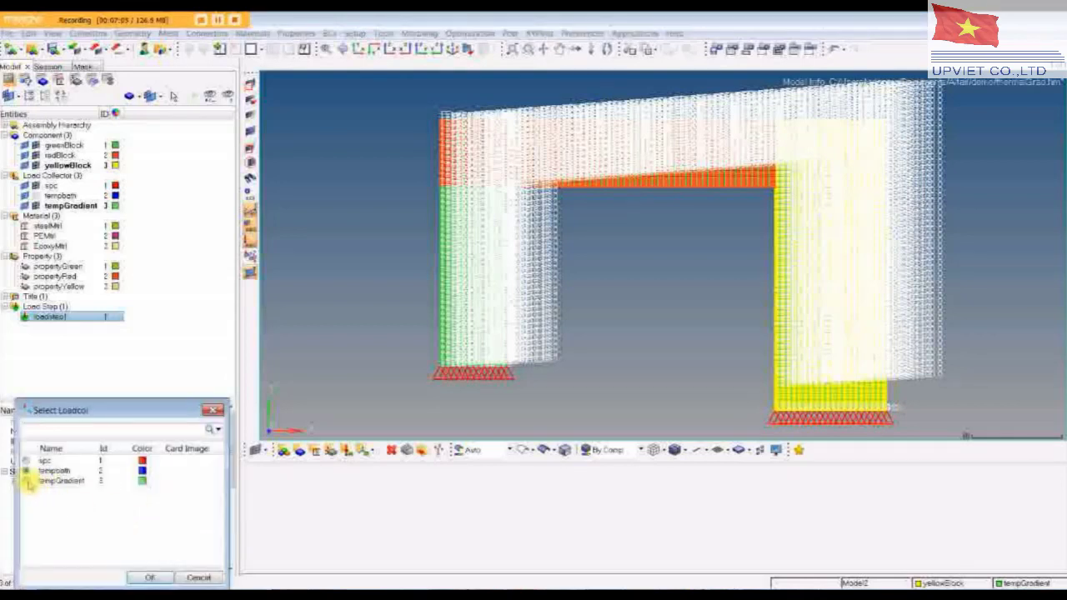
click(28, 481)
click(148, 577)
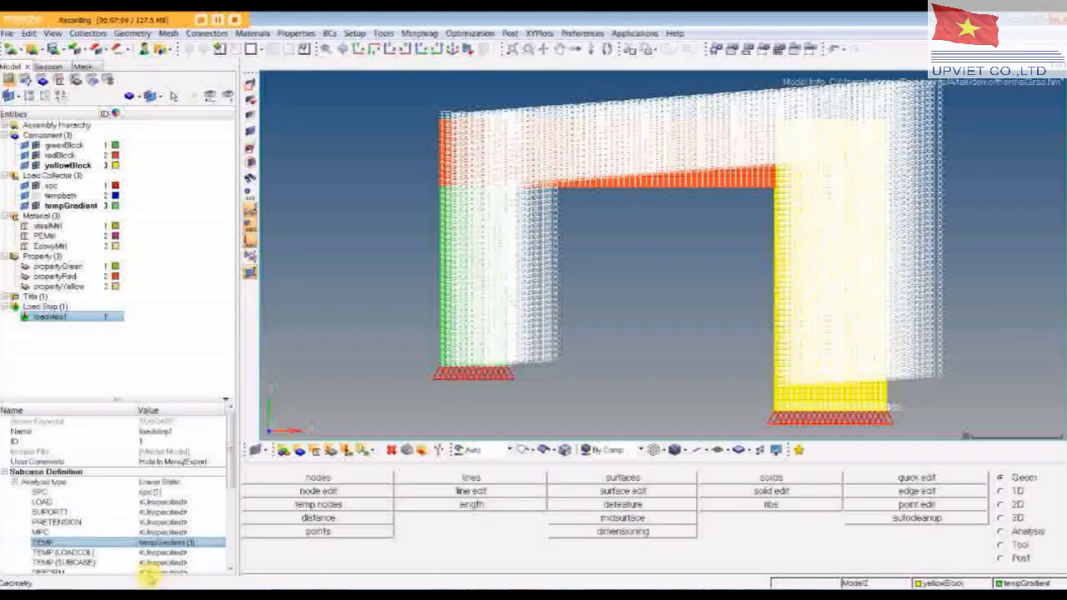
click(148, 350)
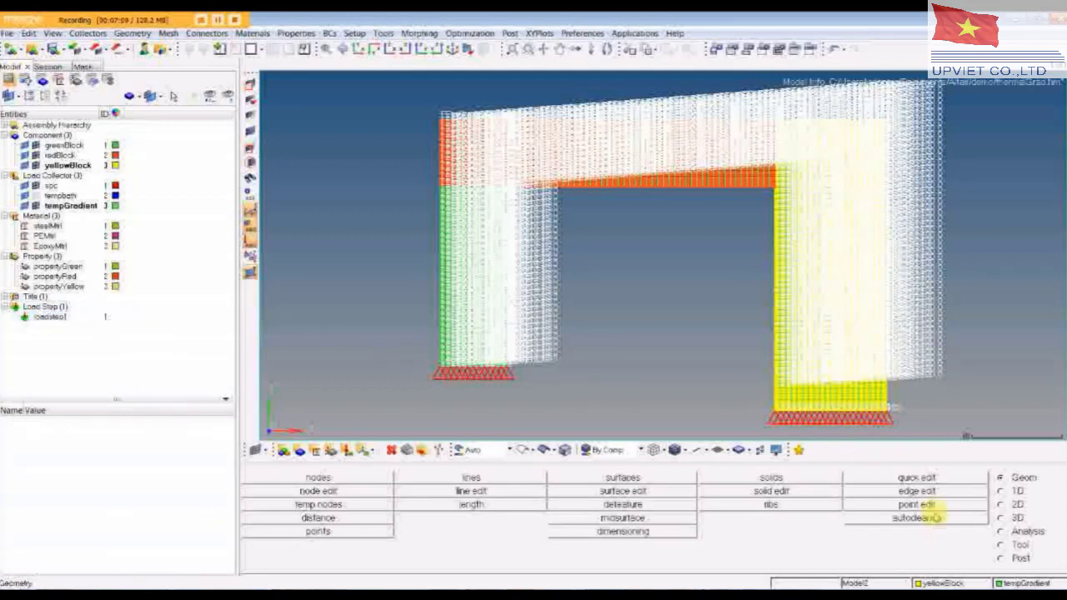
Run the OptiStruct analysis, overwriting thermalGrad.fem, and open the results.
click(1001, 532)
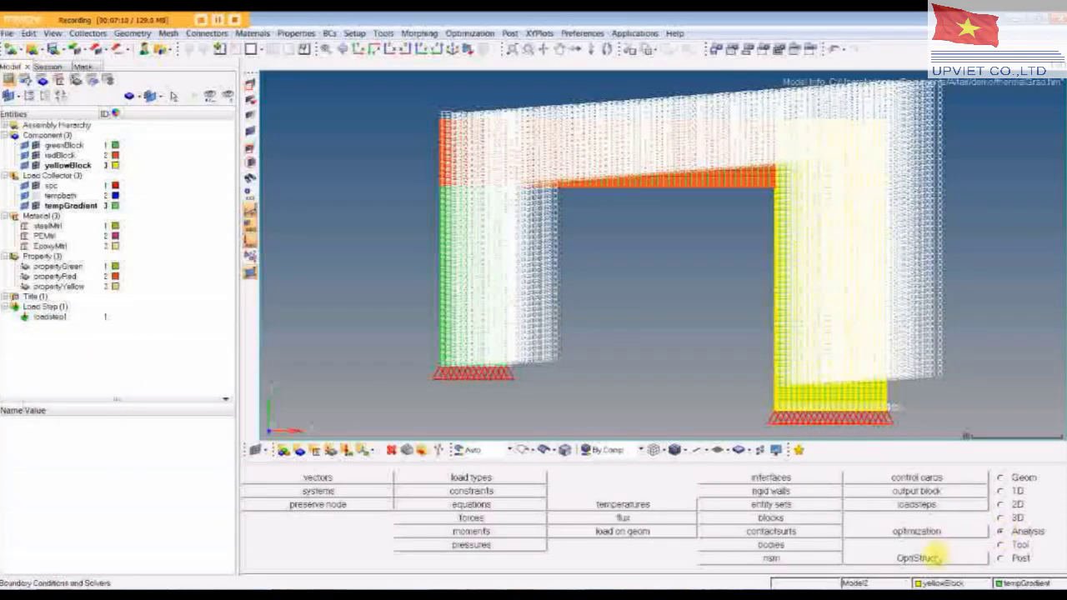
click(931, 557)
click(989, 479)
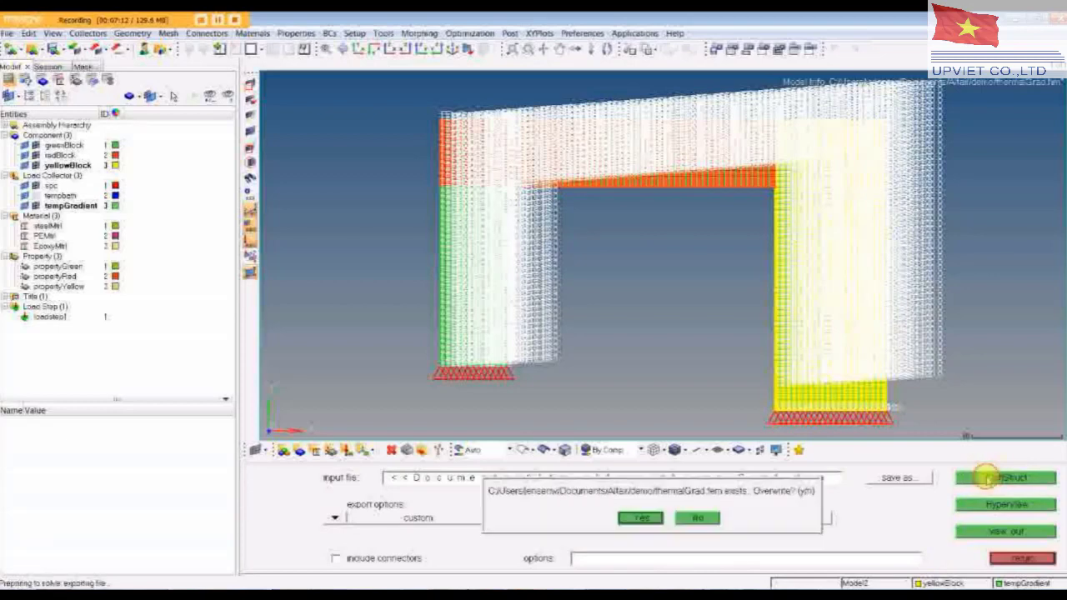
click(640, 518)
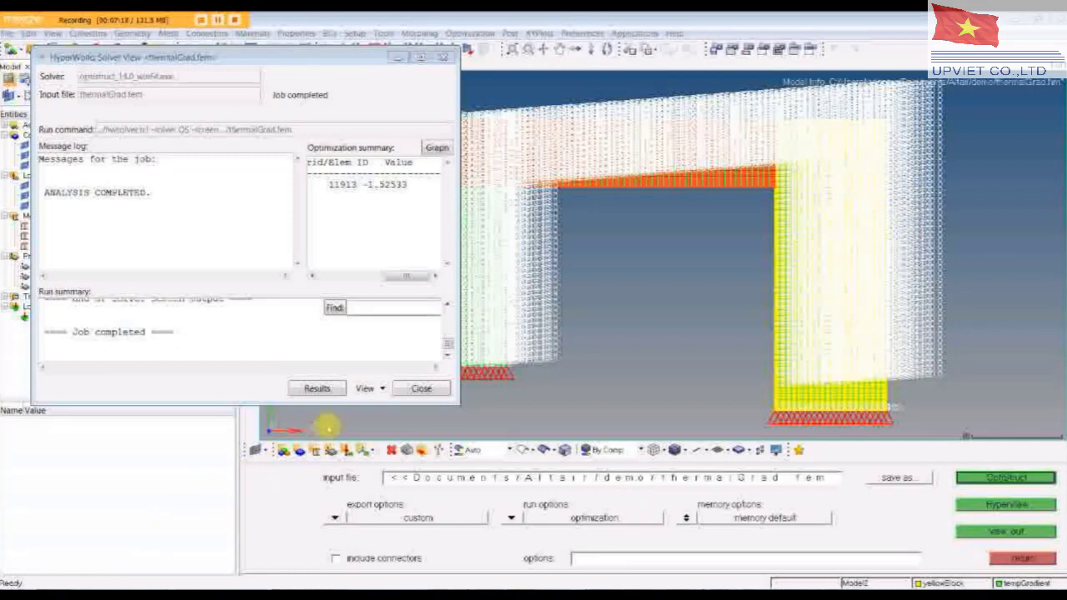
click(316, 387)
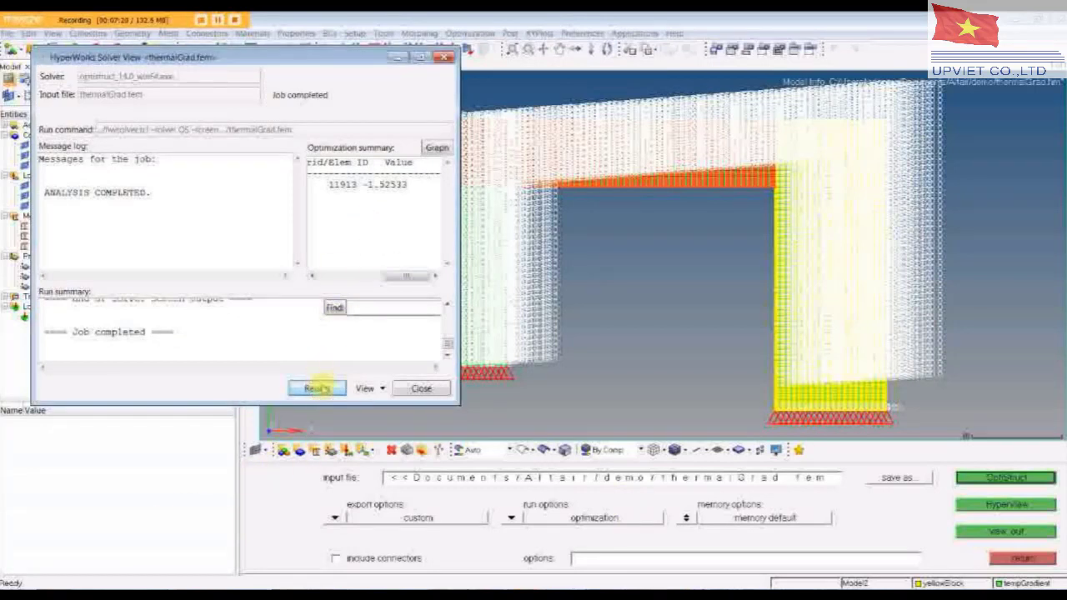